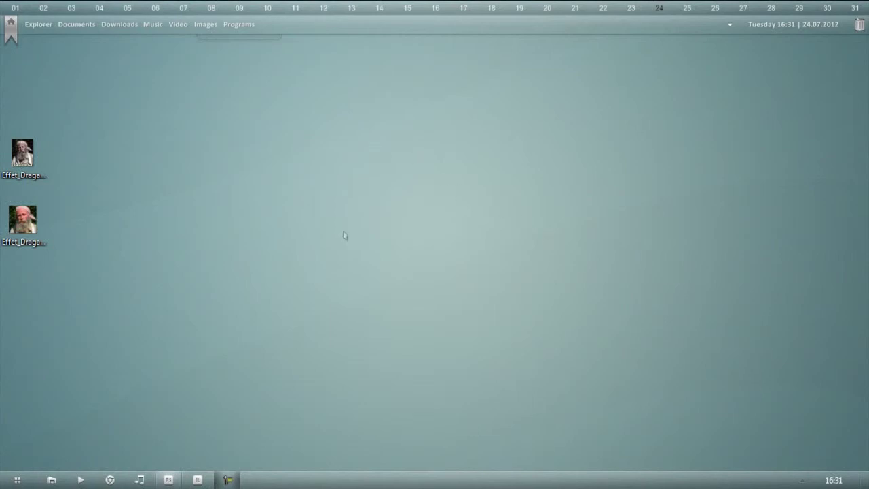
View Effet_Dragan_avec_photoshop_18.jpg and Effet_Dragan_avec_photoshop.jpg from the desktop, returning to the first image for comparison
{"action": "left_click", "coordinate": [32, 166]}
{"action": "double_click", "coordinate": [32, 165]}
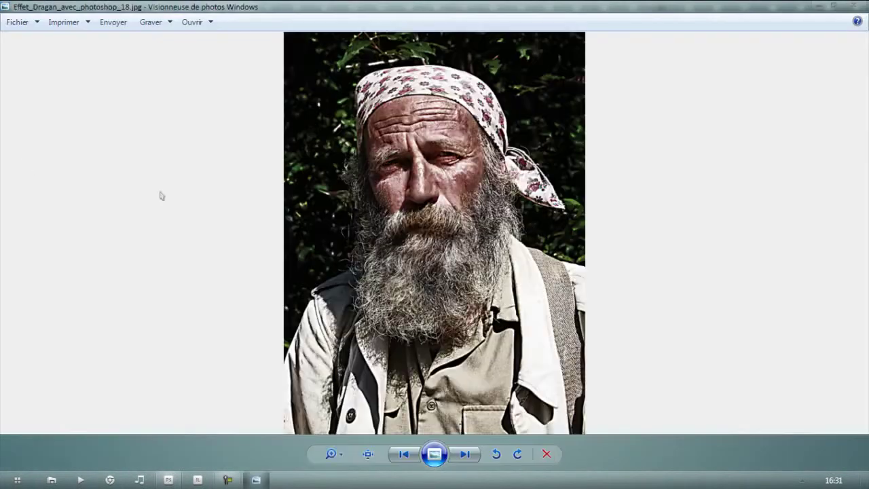
{"action": "left_click", "coordinate": [820, 5]}
{"action": "double_click", "coordinate": [23, 218]}
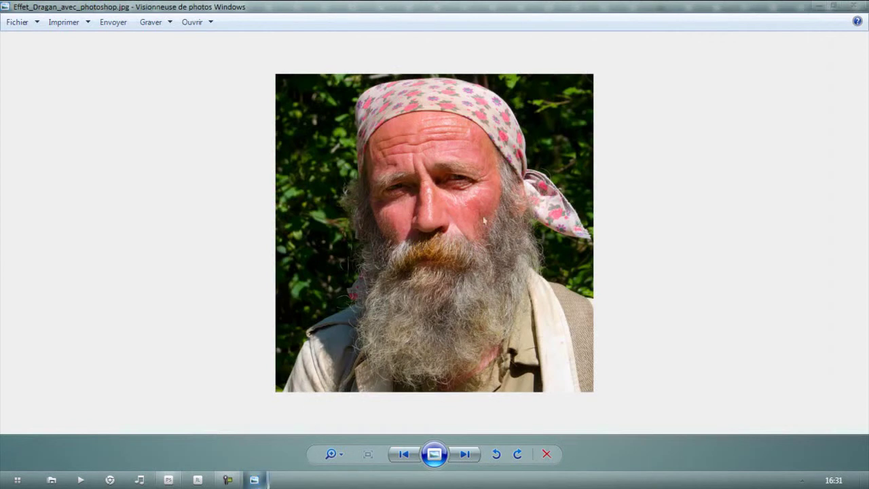
{"action": "mouse_move", "coordinate": [253, 479]}
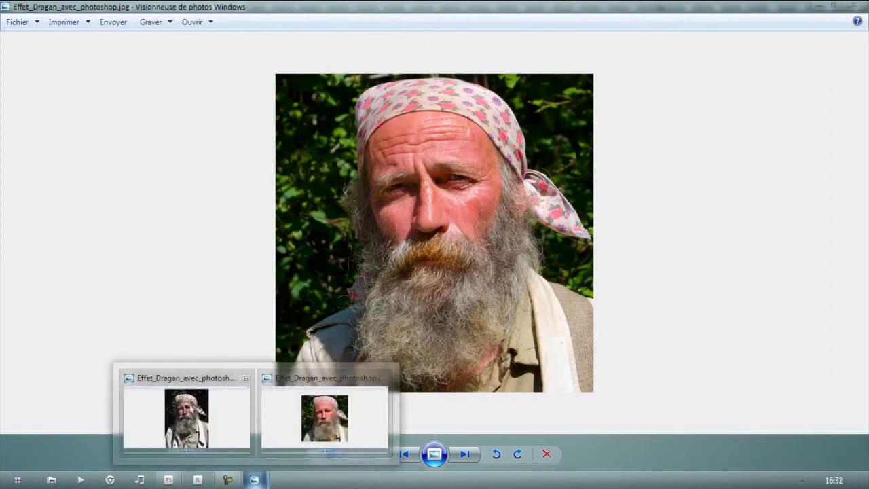
{"action": "left_click", "coordinate": [186, 415]}
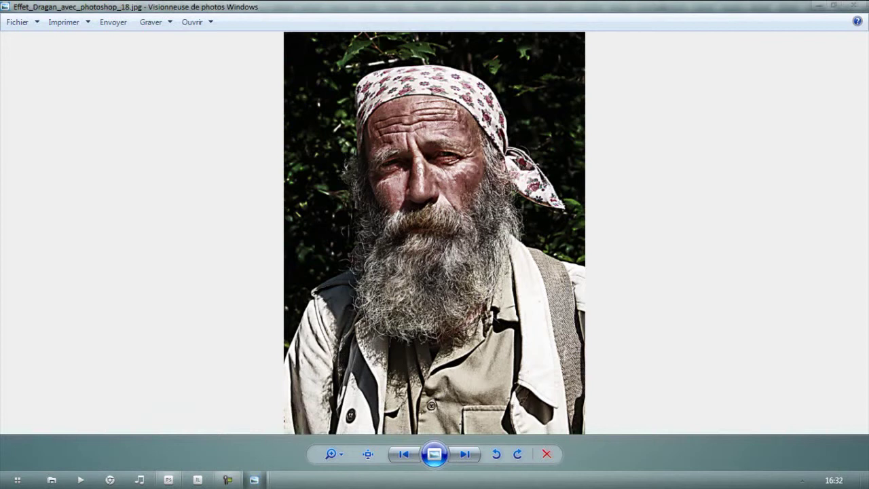
Inspect the finished Dragan-effect portrait more closely, and close both image viewer windows
{"action": "scroll", "coordinate": [590, 215], "scroll_direction": "up", "scroll_amount": 1}
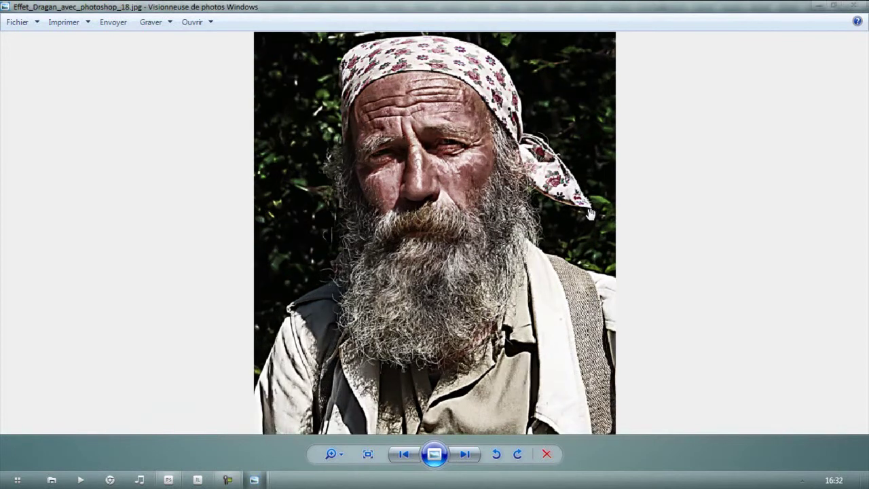
{"action": "scroll", "coordinate": [591, 214], "scroll_direction": "down", "scroll_amount": 1}
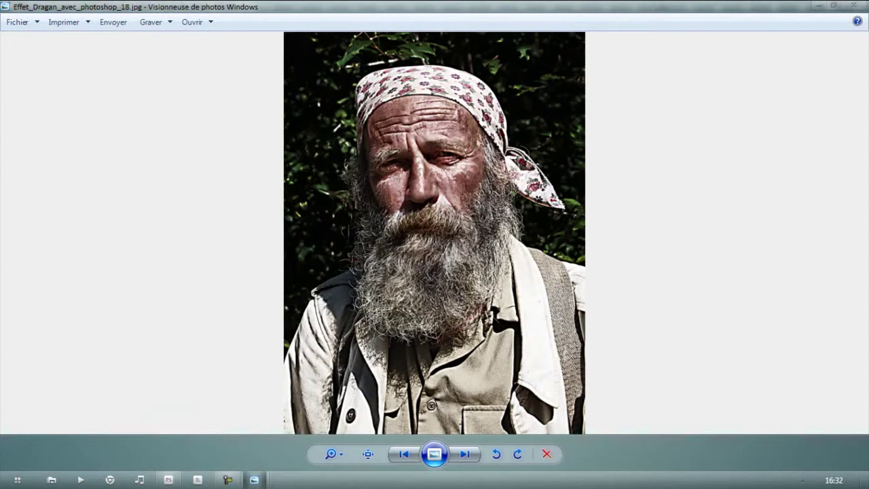
{"action": "left_click", "coordinate": [853, 6]}
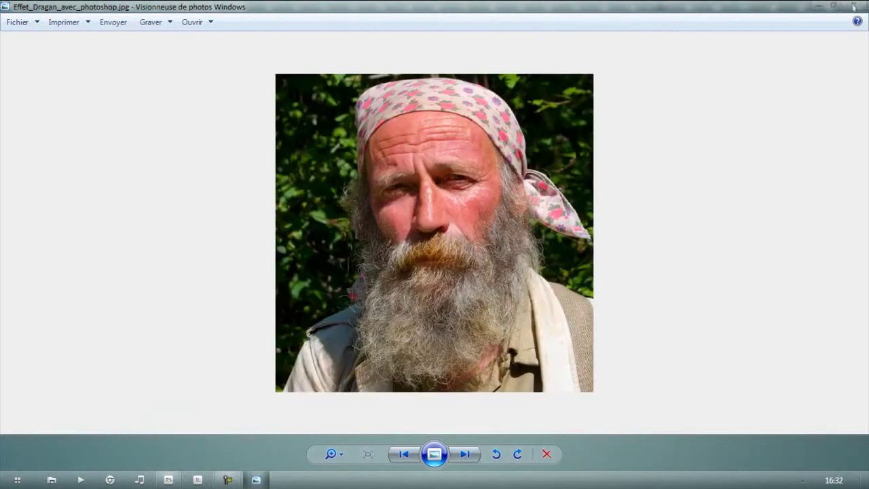
{"action": "left_click", "coordinate": [854, 6]}
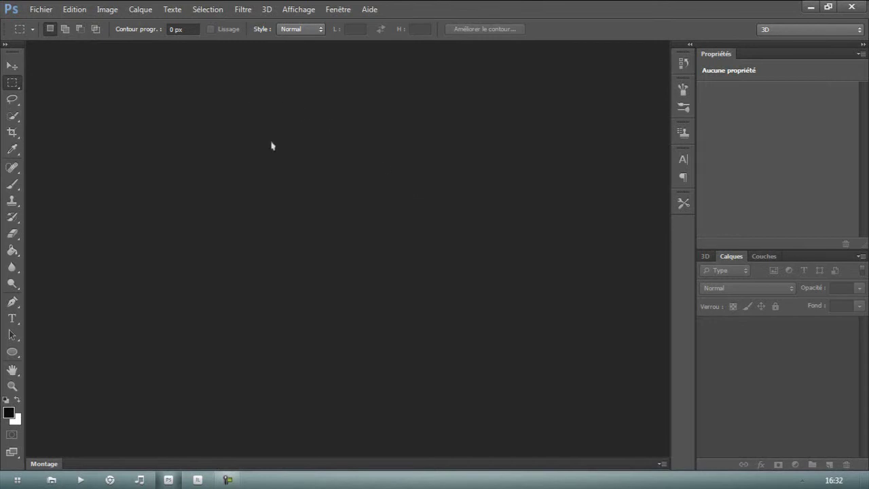
Open Effet_Dragan_avec_photoshop.jpg from the desktop in Photoshop, hide the rulers and activate the Move tool
{"action": "left_click", "coordinate": [41, 9]}
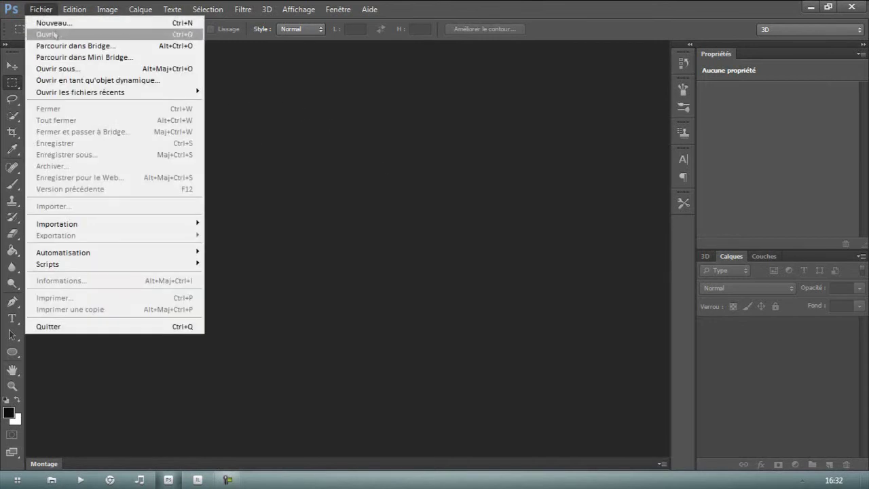
{"action": "left_click", "coordinate": [56, 33]}
{"action": "left_click", "coordinate": [516, 193]}
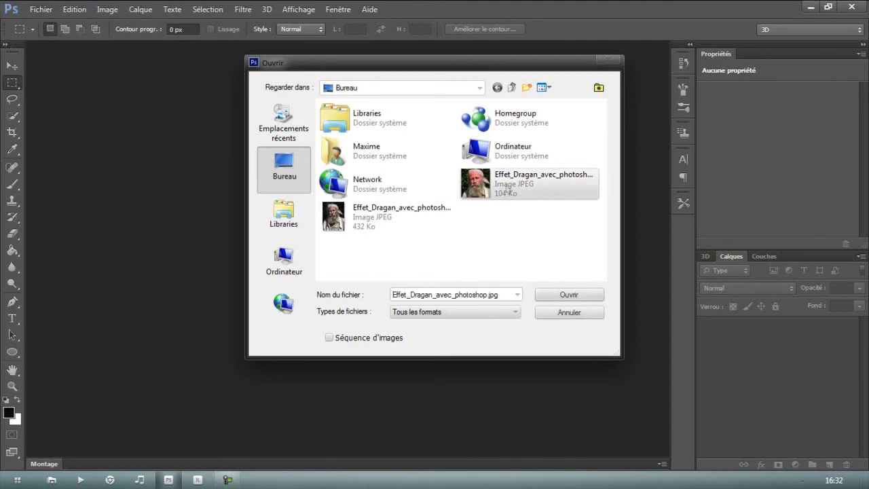
{"action": "left_click", "coordinate": [566, 294]}
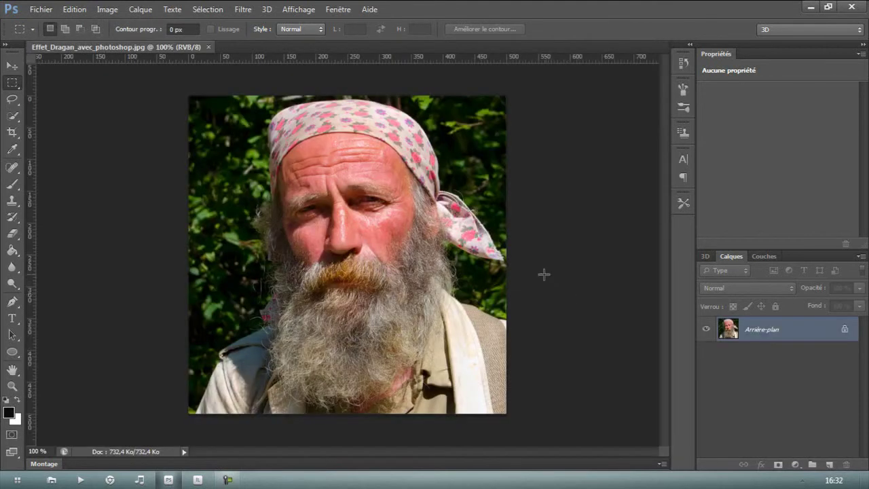
{"action": "key", "text": "z"}
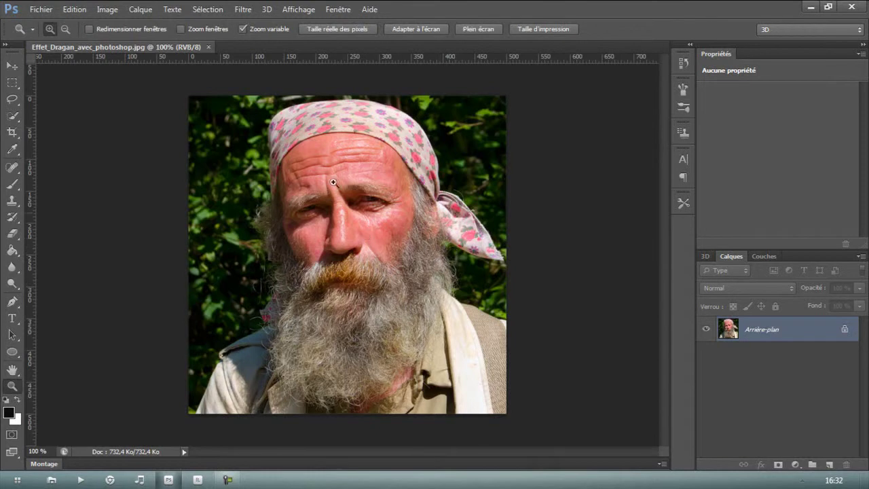
{"action": "key", "text": "ctrl+r"}
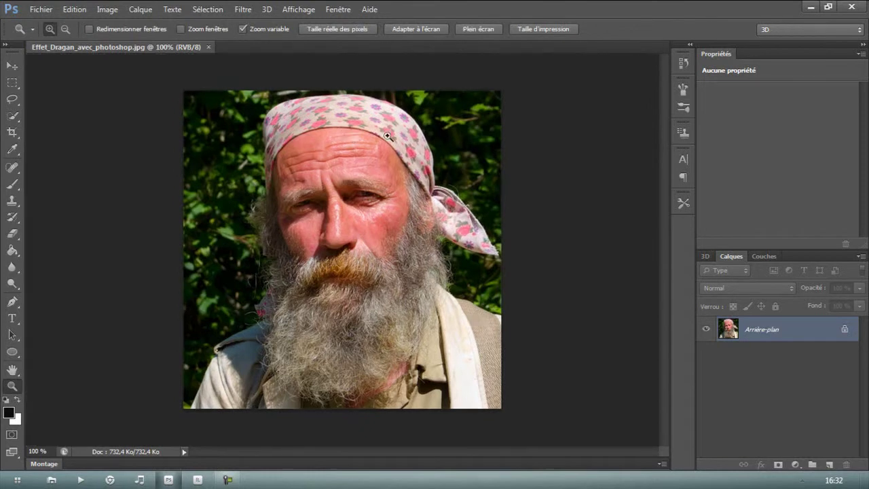
{"action": "key", "text": "v"}
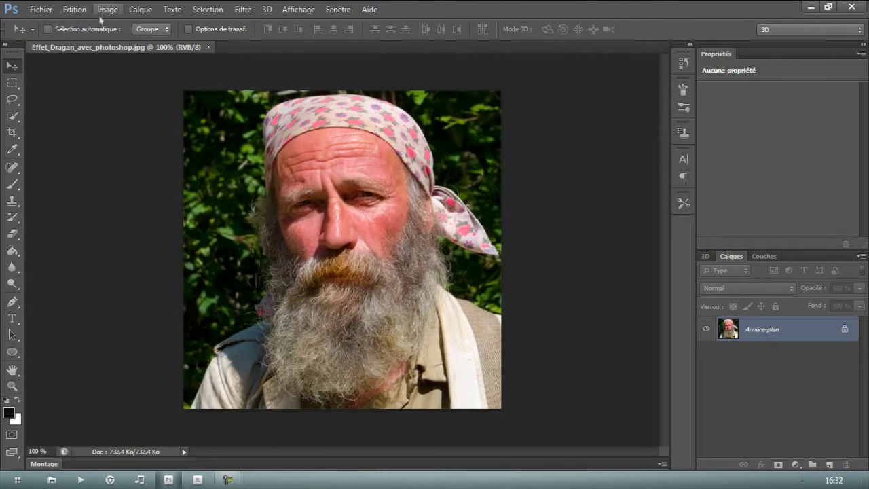
Add a Levels adjustment layer above the background with the RGB midtone value set to 1.20
{"action": "left_click", "coordinate": [142, 10]}
{"action": "mouse_move", "coordinate": [270, 116]}
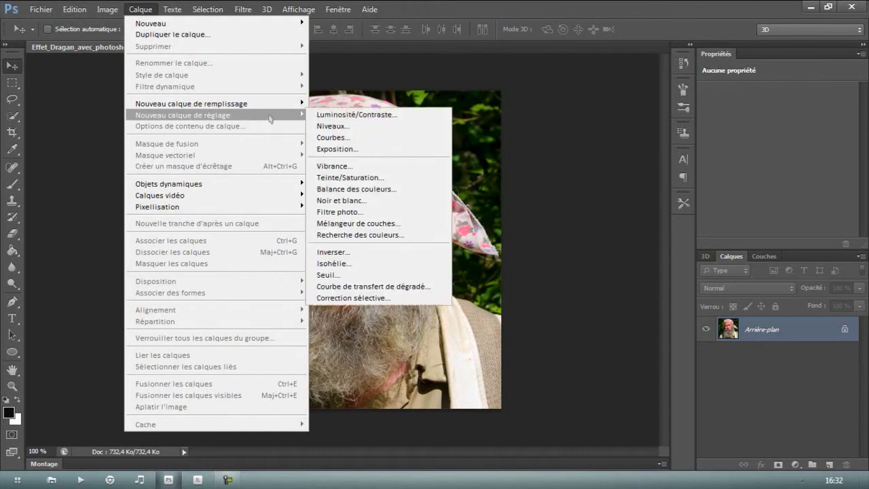
{"action": "left_click", "coordinate": [340, 126]}
{"action": "left_click", "coordinate": [568, 147]}
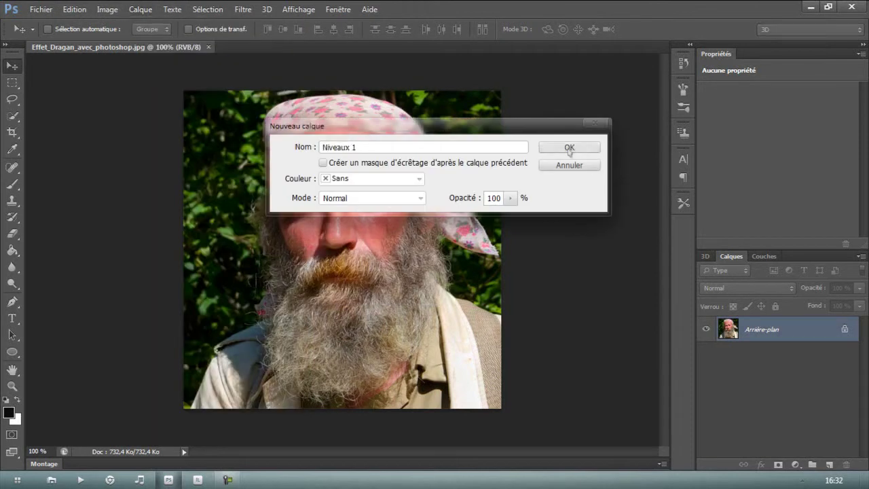
{"action": "left_click_drag", "start_coordinate": [864, 122], "coordinate": [865, 136]}
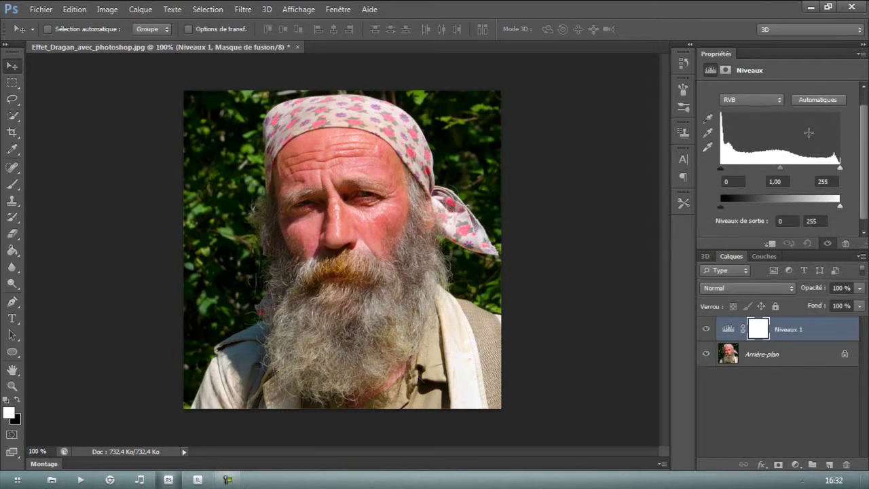
{"action": "left_click", "coordinate": [786, 181]}
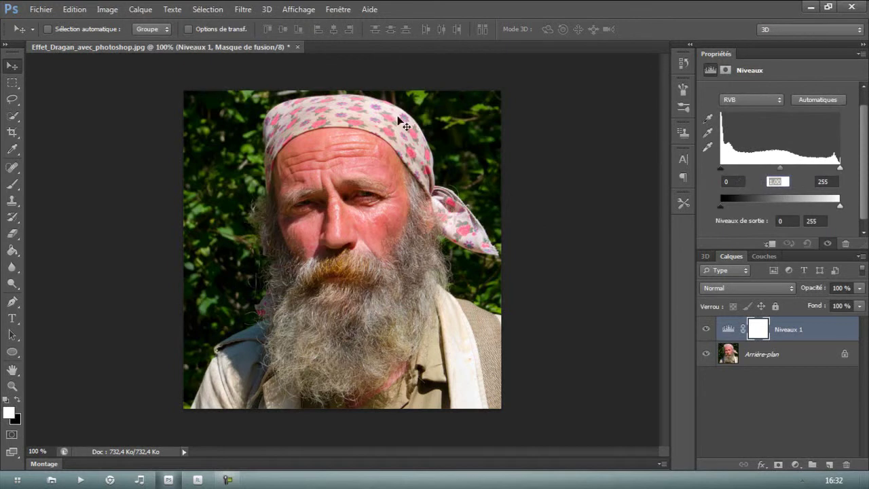
{"action": "type", "text": "1,20"}
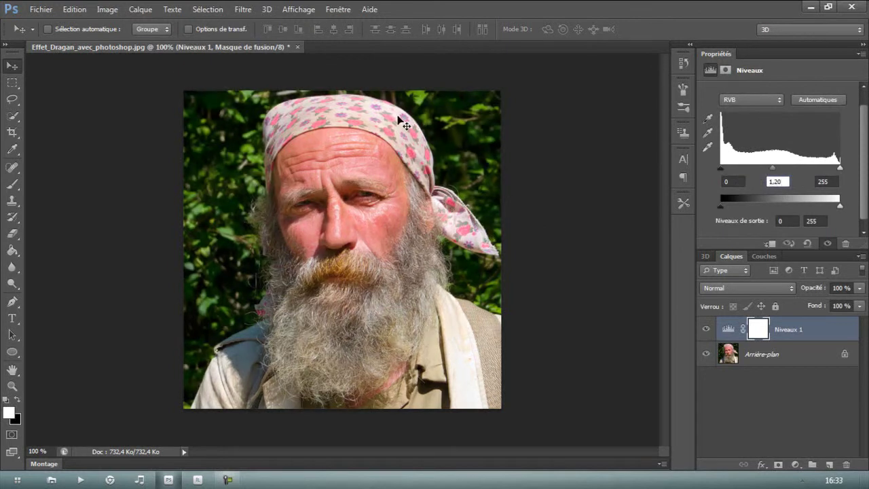
{"action": "key", "text": "Return"}
{"action": "left_click", "coordinate": [764, 409]}
Add a Curves adjustment layer on top and shape its RGB curve to deepen the shadows and slightly lift the highlights
{"action": "left_click", "coordinate": [141, 9]}
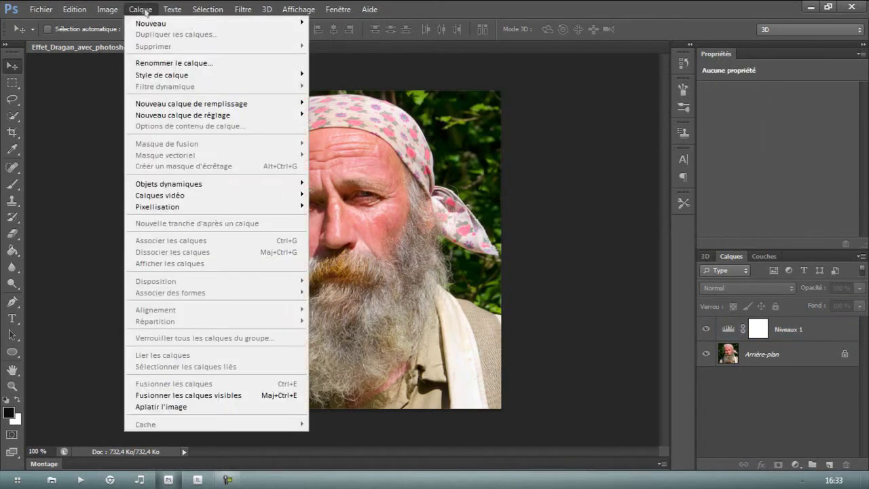
{"action": "mouse_move", "coordinate": [224, 114]}
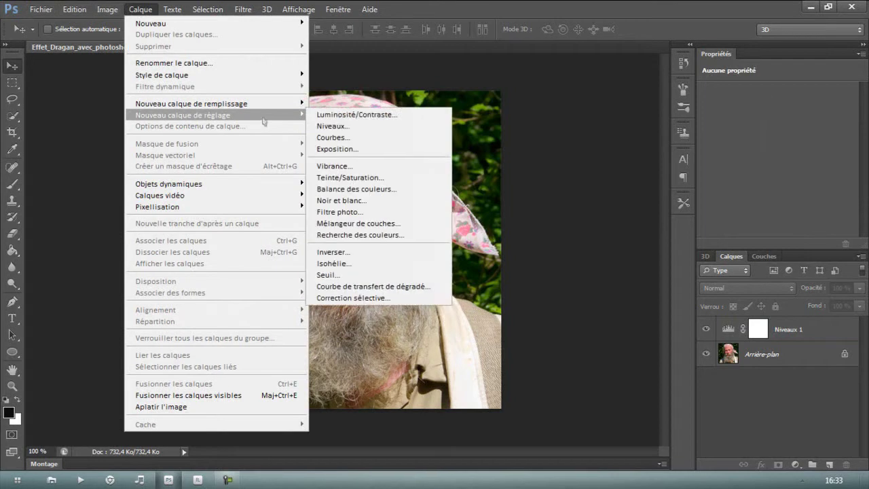
{"action": "left_click", "coordinate": [334, 140]}
{"action": "left_click", "coordinate": [566, 148]}
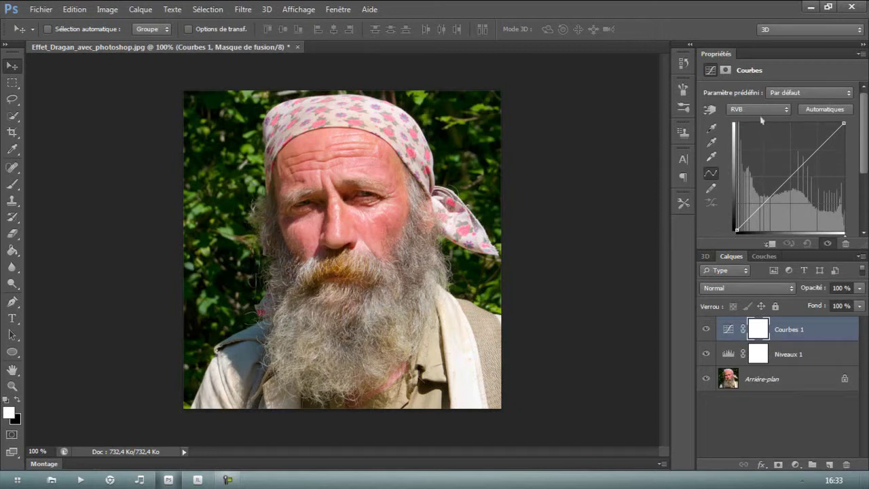
{"action": "left_click", "coordinate": [764, 217]}
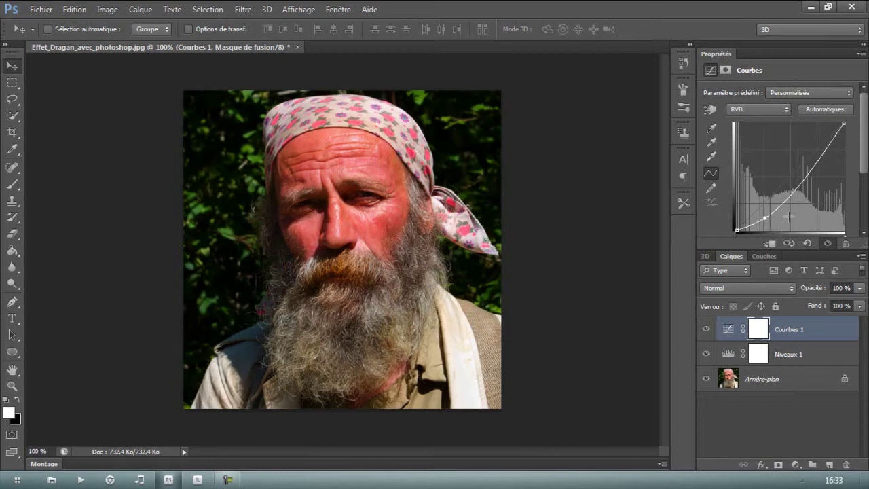
{"action": "left_click_drag", "start_coordinate": [800, 185], "coordinate": [795, 183]}
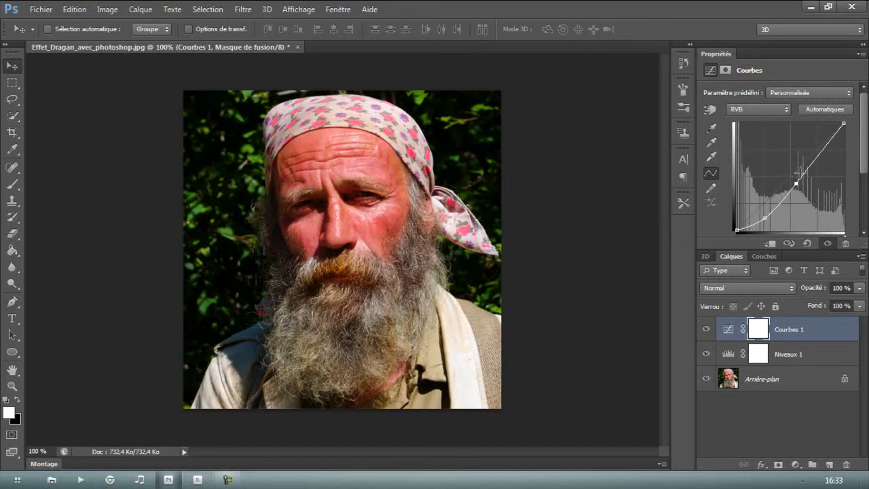
{"action": "left_click", "coordinate": [812, 159]}
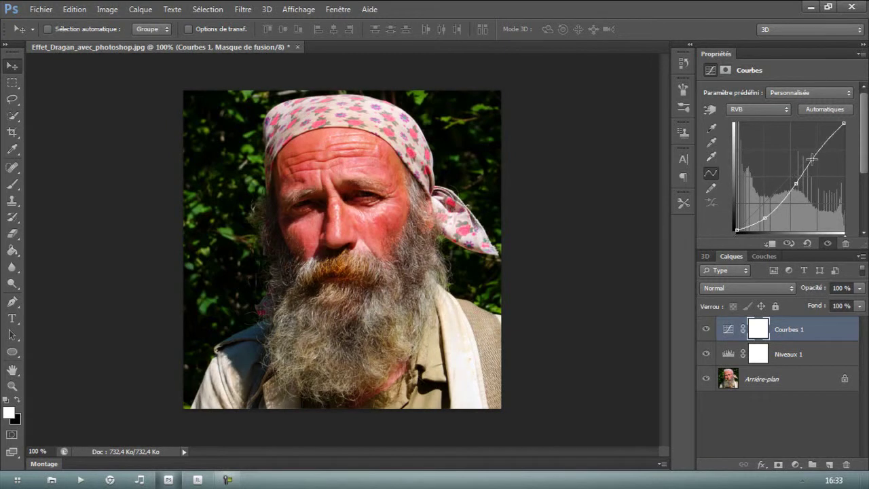
{"action": "left_click", "coordinate": [838, 129]}
Stamp all visible layers into a new layer on top and duplicate that merged layer
{"action": "key", "text": "ctrl+shift+alt+e"}
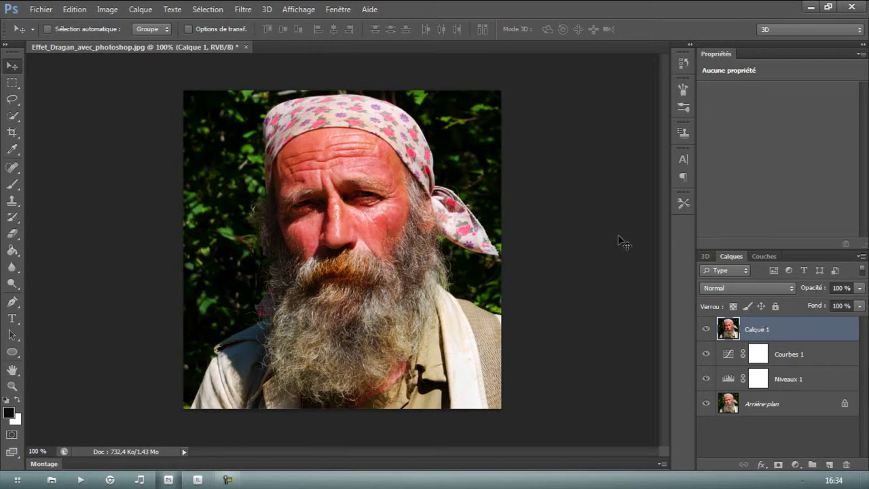
{"action": "key", "text": "ctrl+j"}
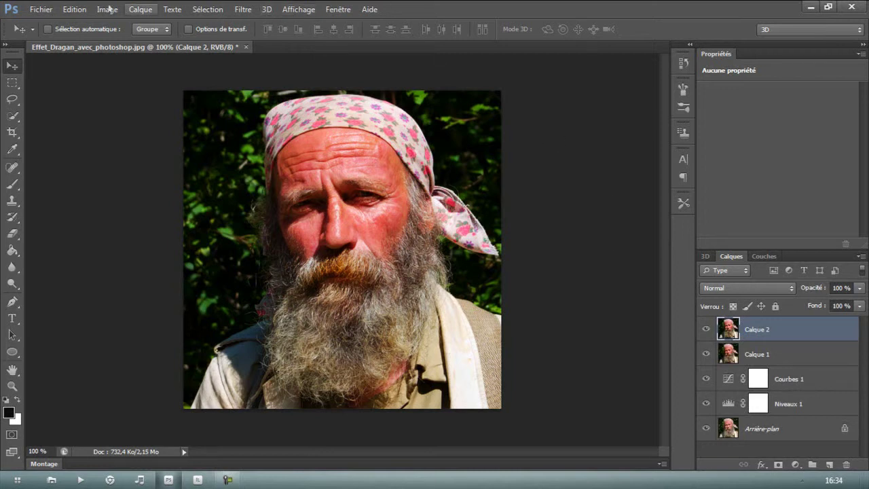
Apply the High Pass filter (Passe-haut) with a 10-pixel radius to Calque 2 and set its blend mode to Incrustation
{"action": "left_click", "coordinate": [244, 10]}
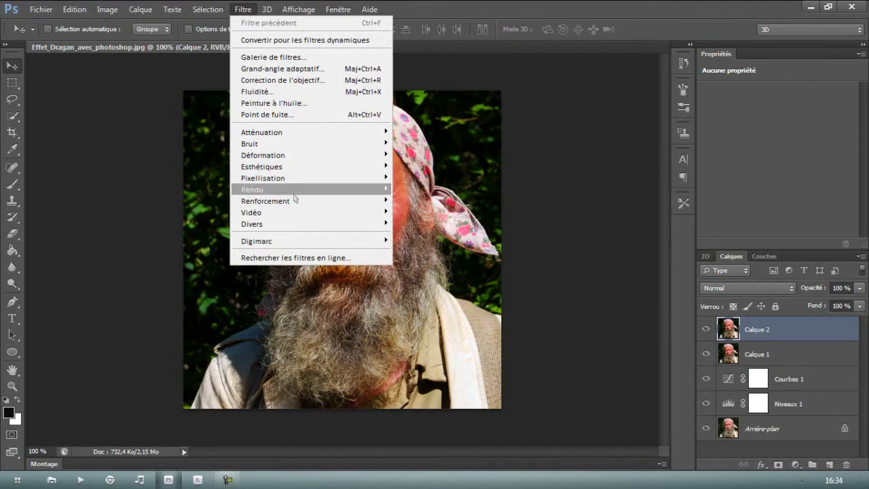
{"action": "mouse_move", "coordinate": [388, 224]}
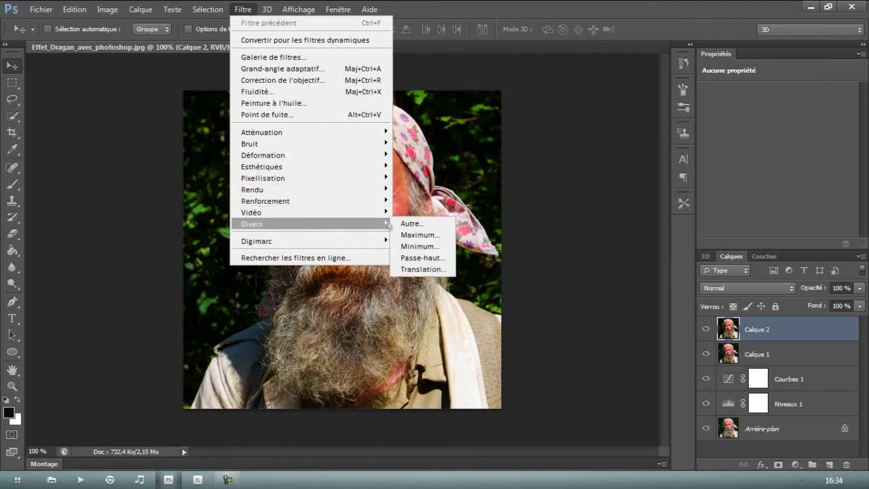
{"action": "left_click", "coordinate": [428, 262]}
{"action": "left_click_drag", "start_coordinate": [723, 161], "coordinate": [570, 158]}
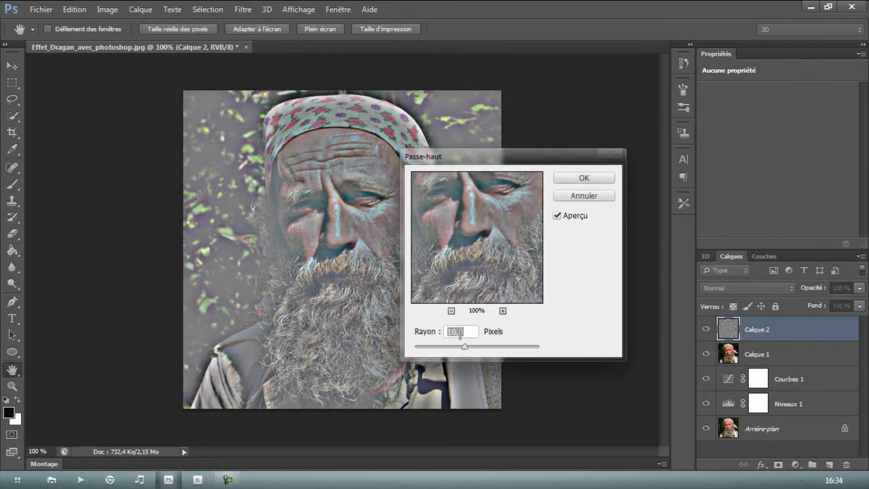
{"action": "type", "text": "10"}
{"action": "left_click", "coordinate": [582, 178]}
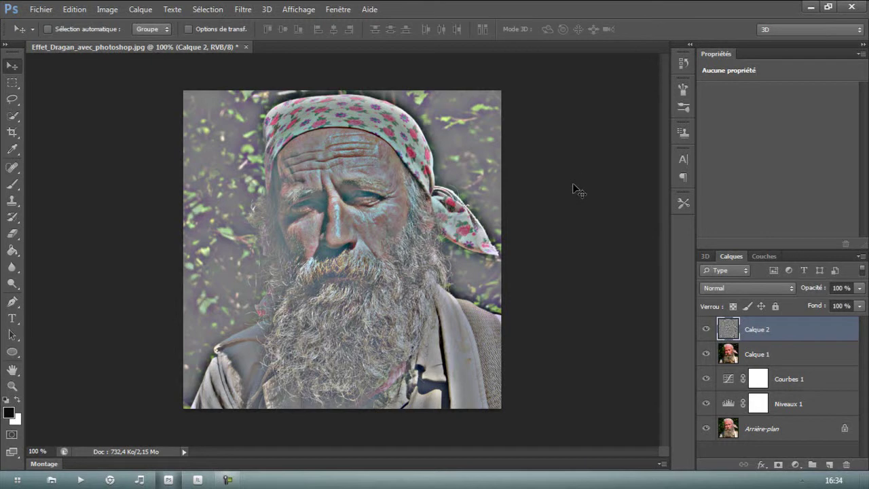
{"action": "left_click", "coordinate": [743, 289]}
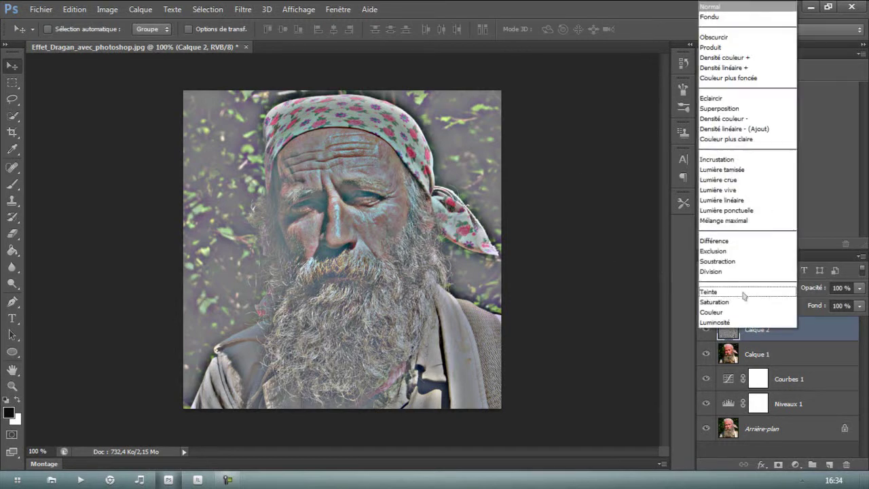
{"action": "left_click", "coordinate": [723, 161]}
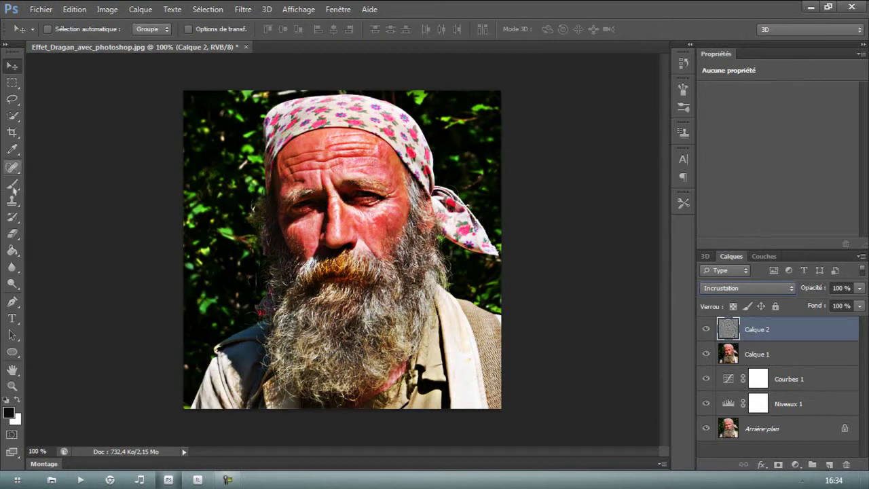
Erase the face area from the High Pass layer Calque 2 with a 236-pixel Eraser at 100 % hardness
{"action": "left_click", "coordinate": [11, 235]}
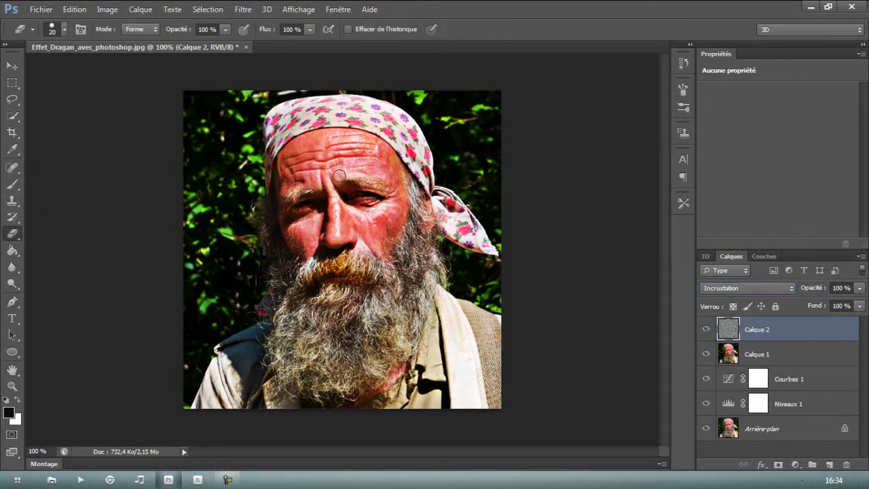
{"action": "left_click", "coordinate": [63, 32]}
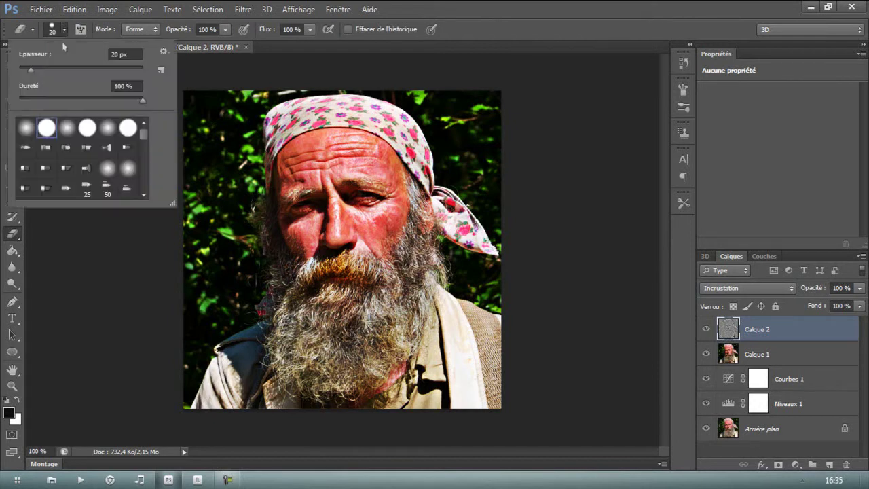
{"action": "left_click_drag", "start_coordinate": [32, 70], "coordinate": [34, 71]}
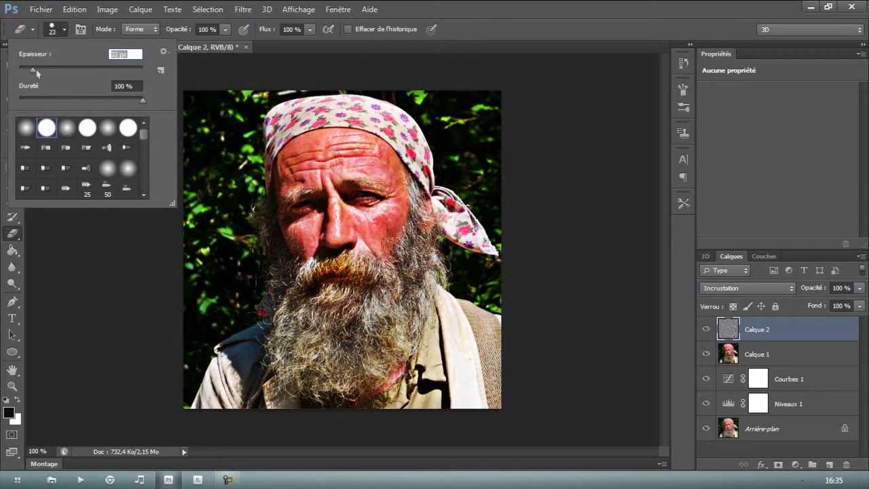
{"action": "left_click_drag", "start_coordinate": [47, 72], "coordinate": [70, 73]}
{"action": "left_click_drag", "start_coordinate": [97, 71], "coordinate": [89, 71]}
{"action": "mouse_move", "coordinate": [119, 72]}
{"action": "left_mouse_down"}
{"action": "mouse_move", "coordinate": [106, 71]}
{"action": "mouse_move", "coordinate": [114, 71]}
{"action": "left_mouse_up"}
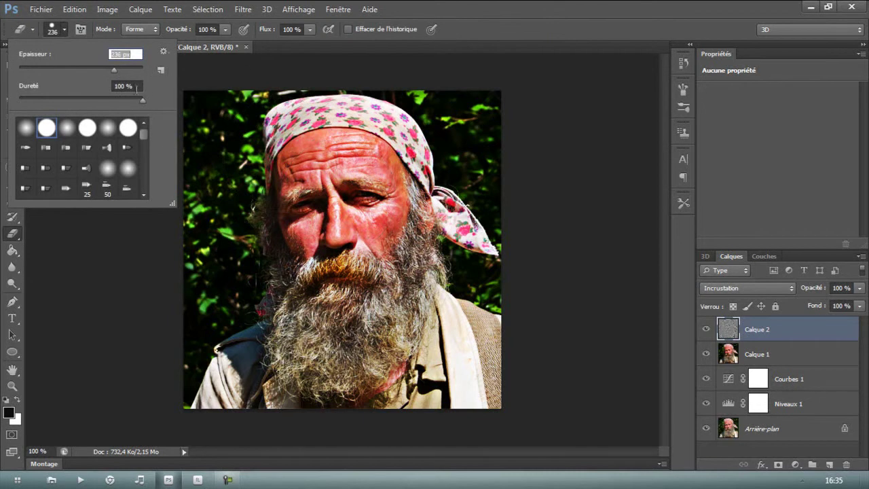
{"action": "left_click", "coordinate": [341, 201]}
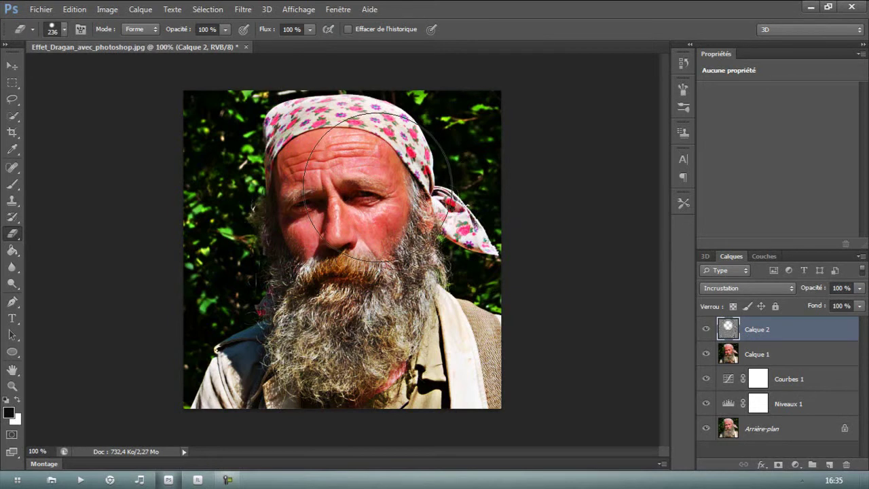
Stamp all visible layers into a new top layer and set it to Densité linéaire + at 56 % opacity
{"action": "key", "text": "ctrl+shift+alt+e"}
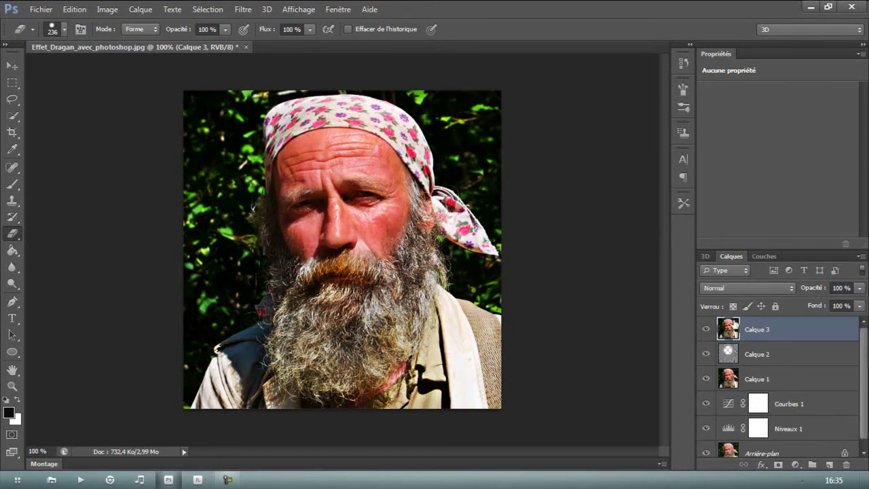
{"action": "key", "text": "v"}
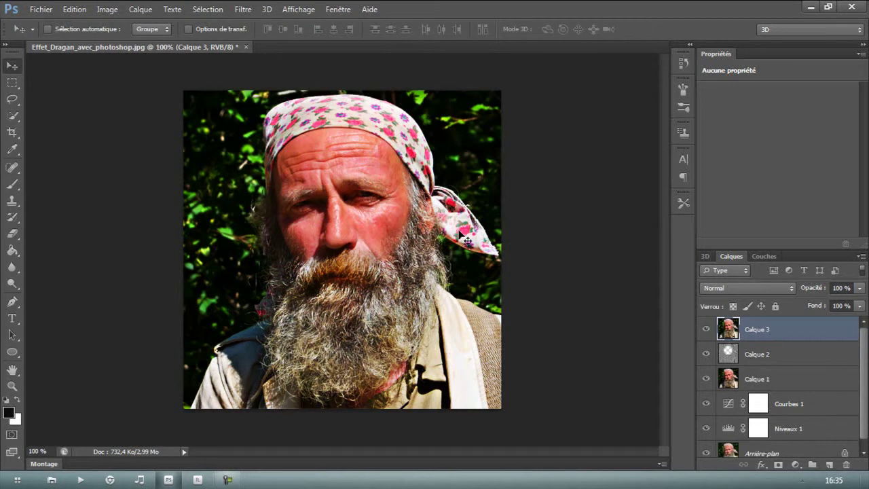
{"action": "left_click", "coordinate": [737, 292]}
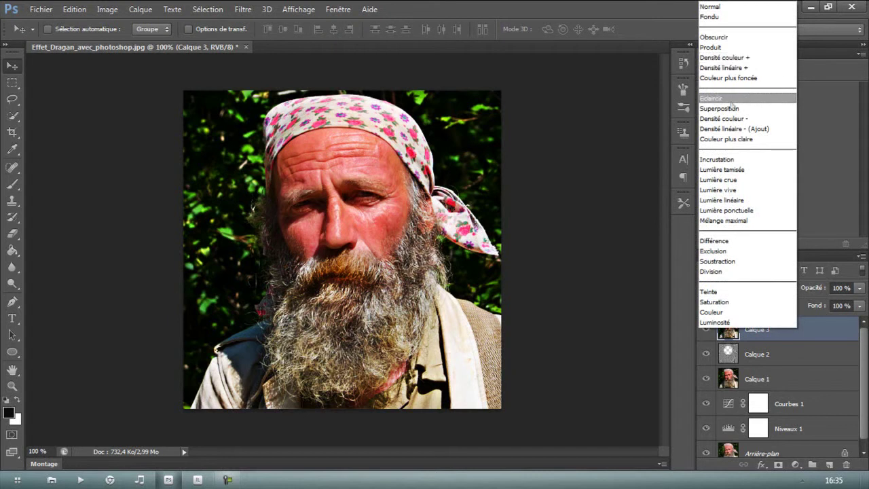
{"action": "left_click", "coordinate": [725, 68]}
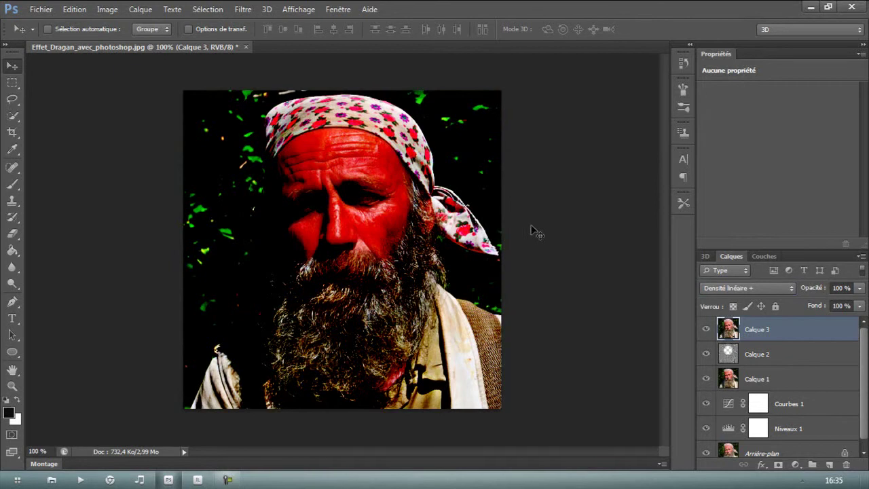
{"action": "left_click", "coordinate": [851, 287]}
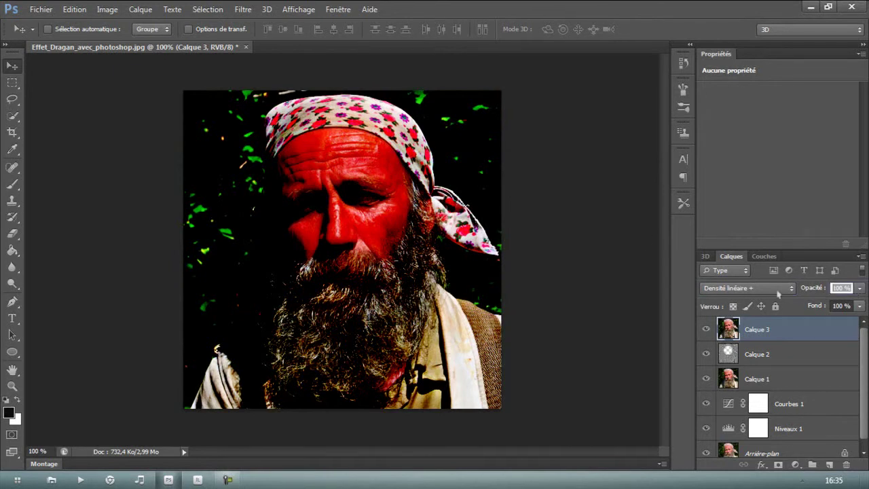
{"action": "type", "text": "56"}
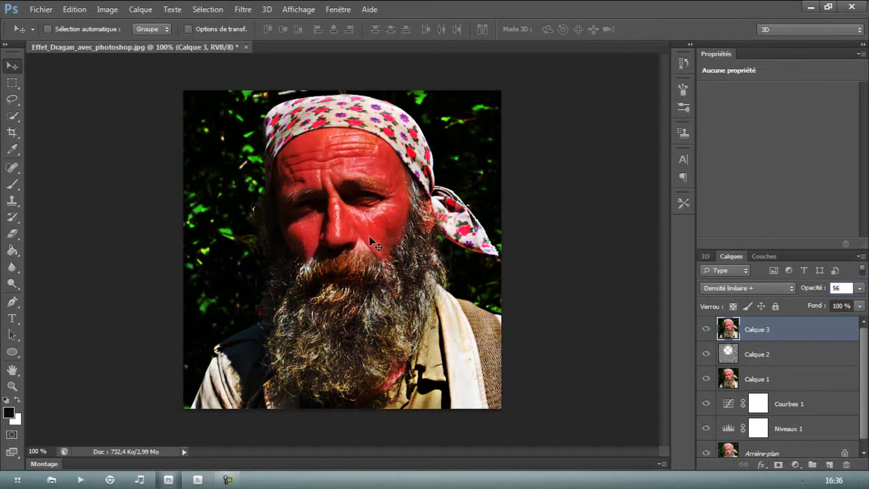
{"action": "key", "text": "Return"}
Erase the headscarf and parts of the beard from Calque 3 with a 54-pixel Eraser
{"action": "left_click", "coordinate": [12, 233]}
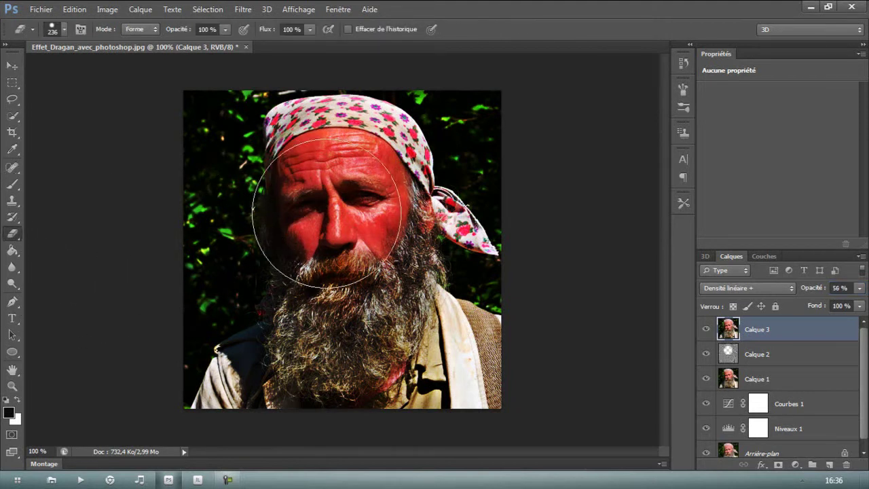
{"action": "left_click", "coordinate": [343, 198]}
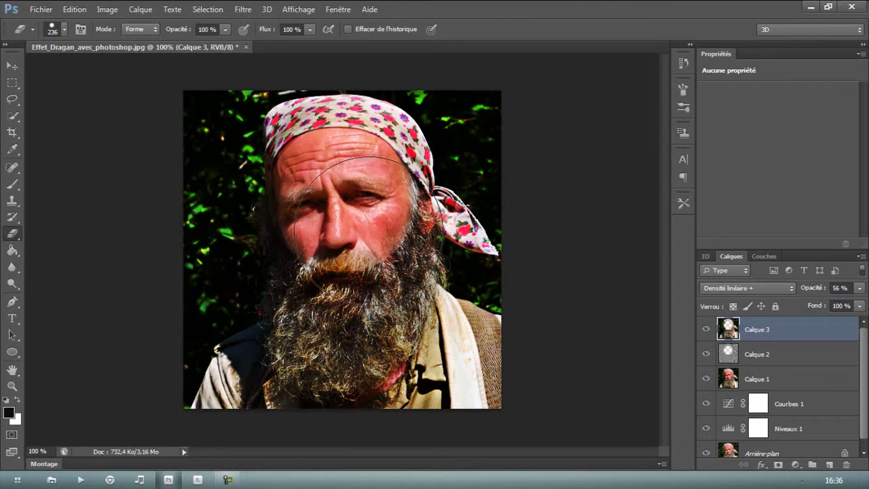
{"action": "key", "text": "ctrl+z"}
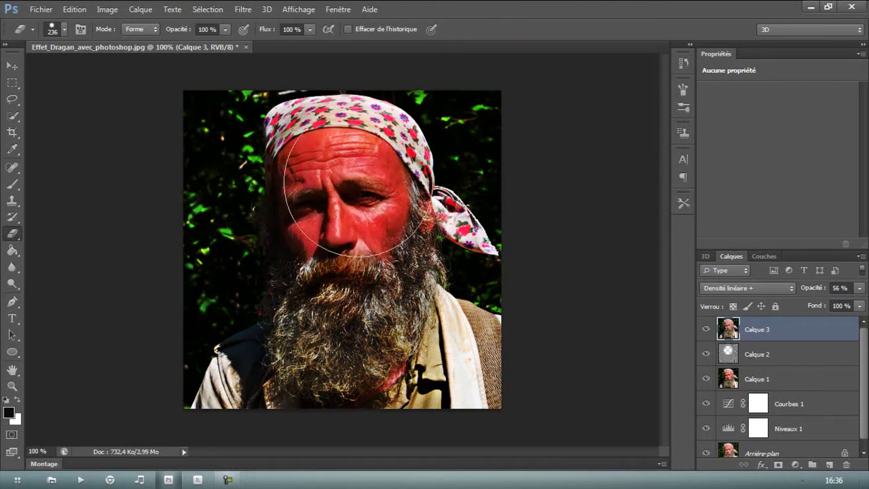
{"action": "left_click", "coordinate": [65, 31]}
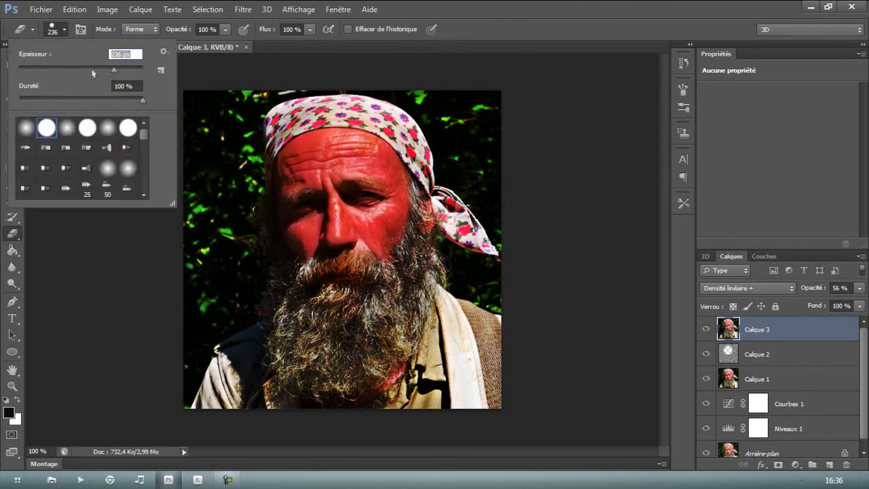
{"action": "left_click", "coordinate": [41, 70]}
{"action": "left_click", "coordinate": [53, 71]}
{"action": "left_click", "coordinate": [274, 131]}
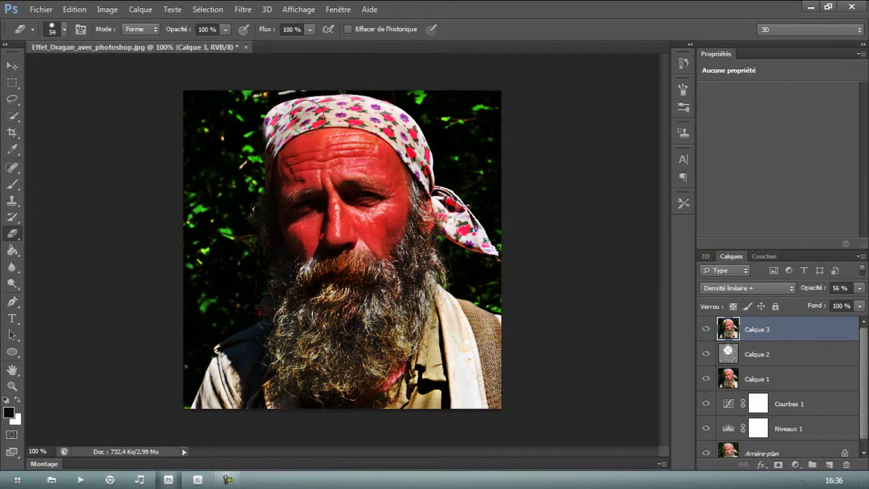
{"action": "mouse_move", "coordinate": [411, 127]}
{"action": "left_mouse_down"}
{"action": "mouse_move", "coordinate": [428, 162]}
{"action": "mouse_move", "coordinate": [423, 145]}
{"action": "mouse_move", "coordinate": [381, 117]}
{"action": "mouse_move", "coordinate": [417, 154]}
{"action": "mouse_move", "coordinate": [415, 134]}
{"action": "mouse_move", "coordinate": [376, 114]}
{"action": "mouse_move", "coordinate": [338, 109]}
{"action": "left_mouse_up"}
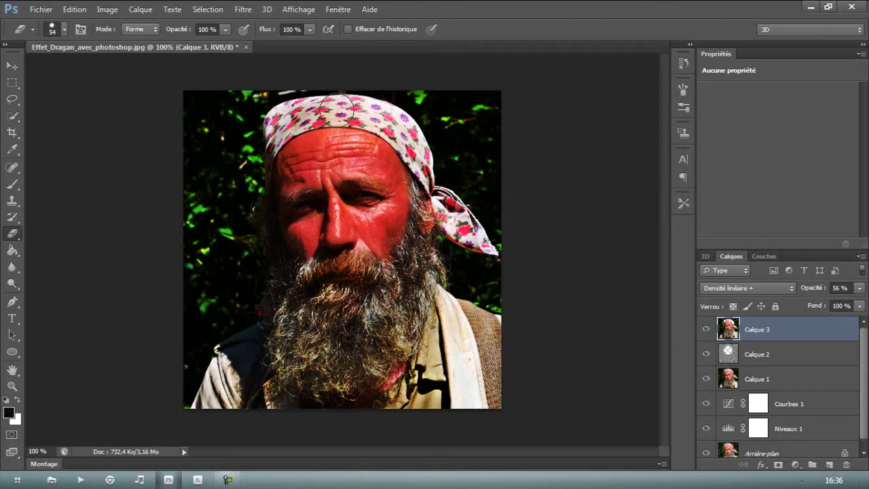
{"action": "mouse_move", "coordinate": [284, 291]}
{"action": "left_mouse_down"}
{"action": "mouse_move", "coordinate": [291, 338]}
{"action": "mouse_move", "coordinate": [313, 386]}
{"action": "mouse_move", "coordinate": [353, 372]}
{"action": "mouse_move", "coordinate": [347, 356]}
{"action": "mouse_move", "coordinate": [359, 302]}
{"action": "mouse_move", "coordinate": [319, 309]}
{"action": "mouse_move", "coordinate": [376, 347]}
{"action": "mouse_move", "coordinate": [397, 301]}
{"action": "mouse_move", "coordinate": [377, 282]}
{"action": "mouse_move", "coordinate": [402, 269]}
{"action": "left_mouse_up"}
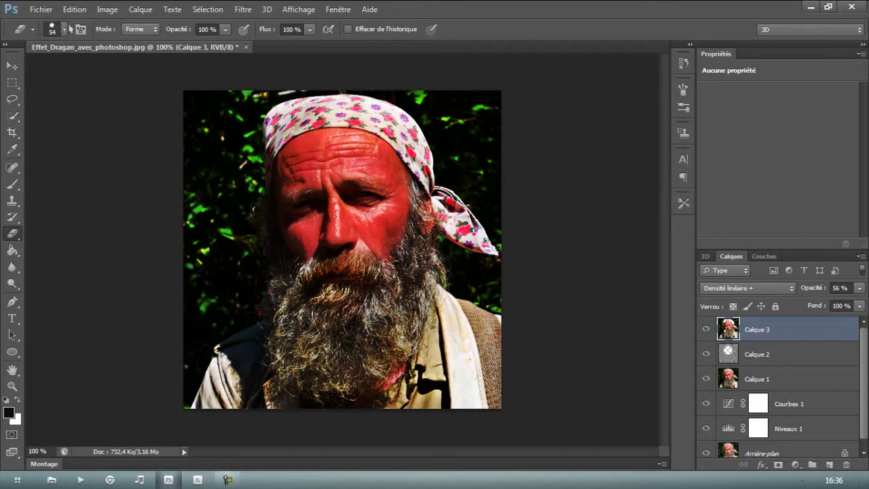
Try to erase the face from Calque 3 with the Eraser at 226 pixels and at 172 pixels
{"action": "left_click", "coordinate": [65, 29]}
{"action": "mouse_move", "coordinate": [68, 70]}
{"action": "left_mouse_down"}
{"action": "mouse_move", "coordinate": [121, 70]}
{"action": "mouse_move", "coordinate": [112, 72]}
{"action": "left_mouse_up"}
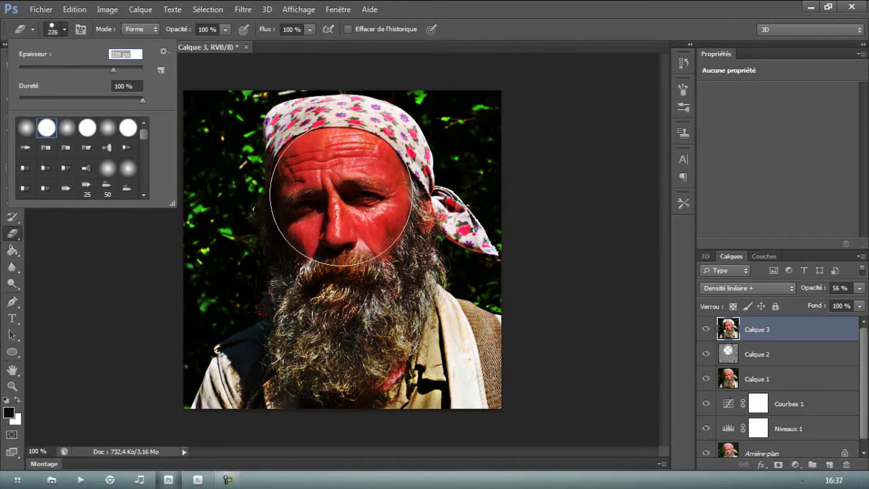
{"action": "left_click", "coordinate": [340, 199]}
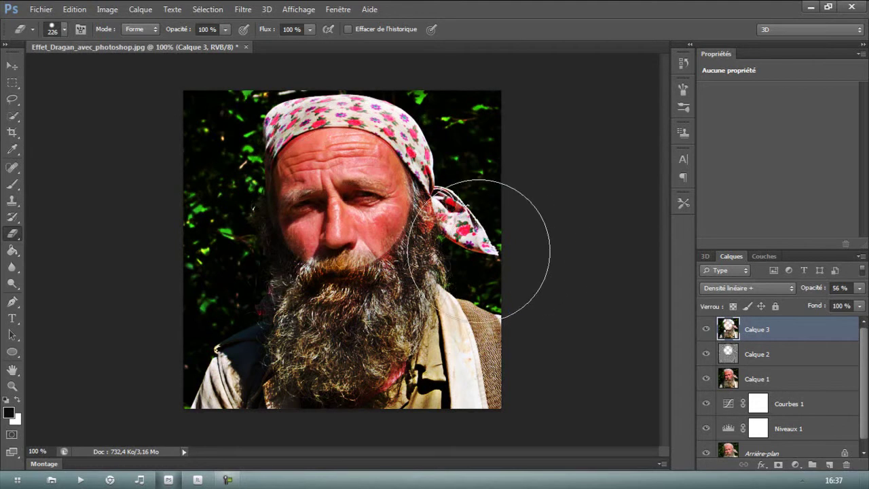
{"action": "key", "text": "ctrl+z"}
{"action": "left_click", "coordinate": [64, 30]}
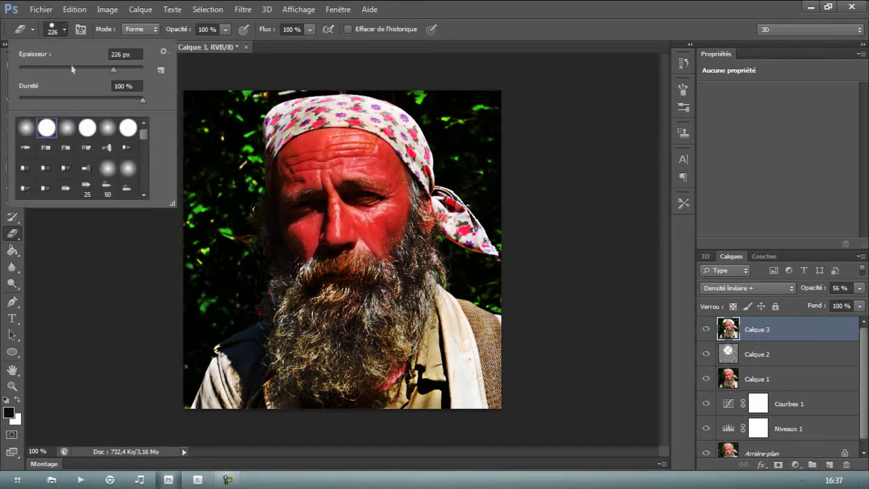
{"action": "left_click_drag", "start_coordinate": [104, 73], "coordinate": [107, 74]}
{"action": "left_click", "coordinate": [339, 194]}
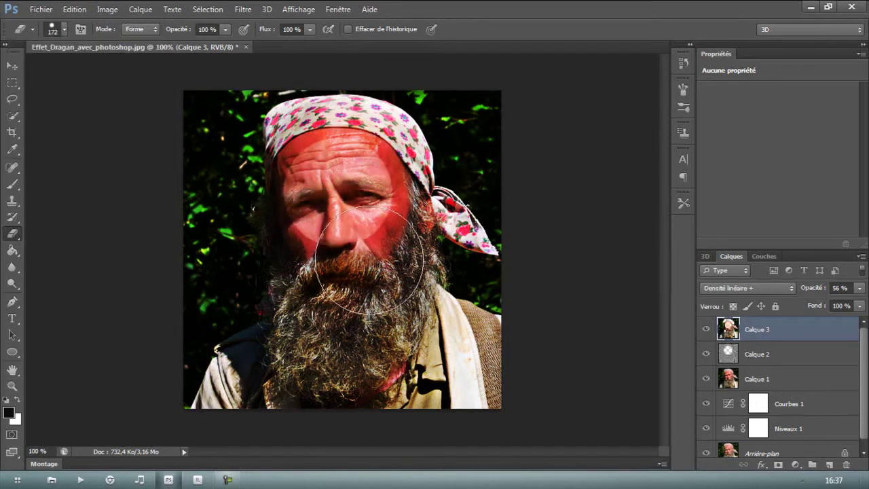
{"action": "key", "text": "ctrl+z"}
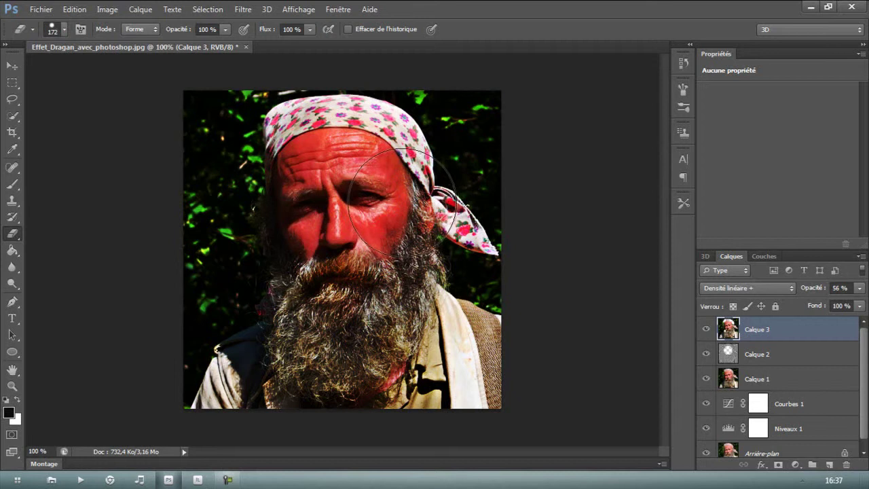
Stamp all visible layers into a new top layer and sharpen it with Accentuation: gain 81 %, radius 15,8 pixels and a slightly raised threshold
{"action": "key", "text": "v"}
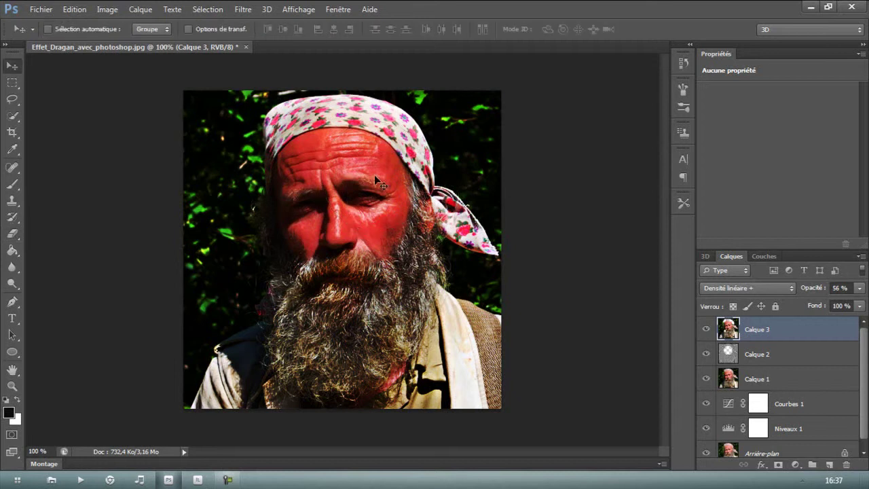
{"action": "key", "text": "ctrl+shift+alt+e"}
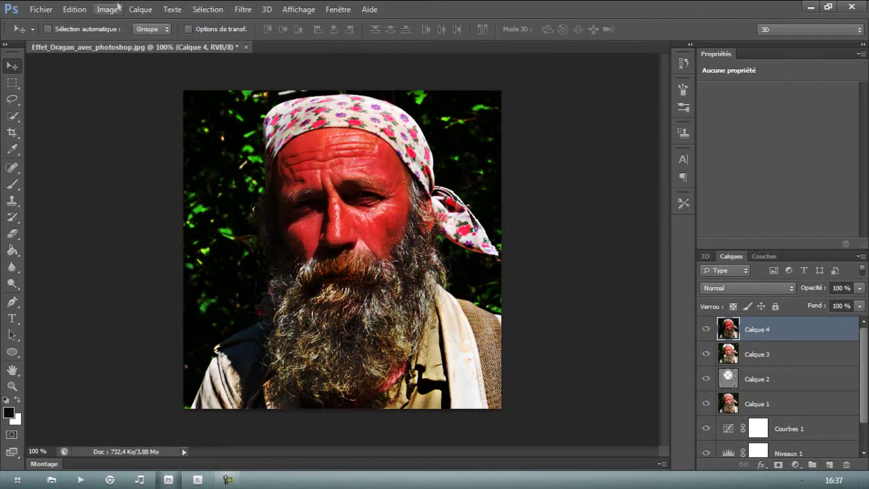
{"action": "left_click", "coordinate": [247, 15]}
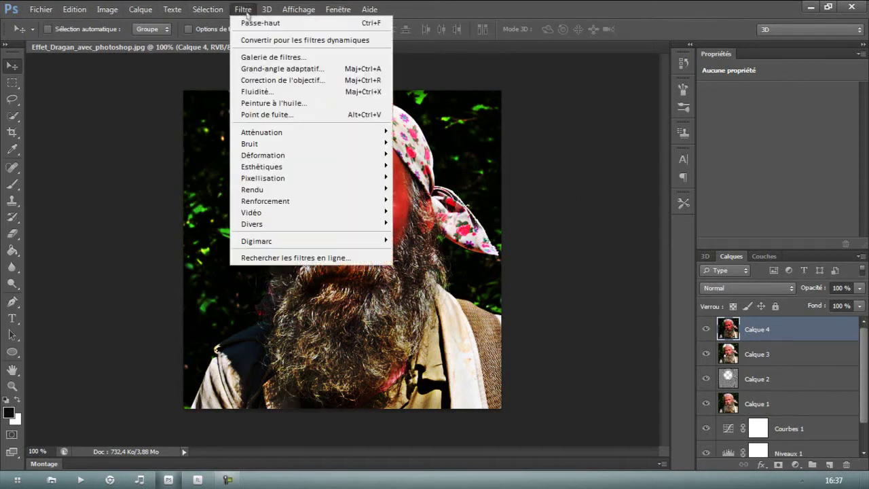
{"action": "mouse_move", "coordinate": [343, 202]}
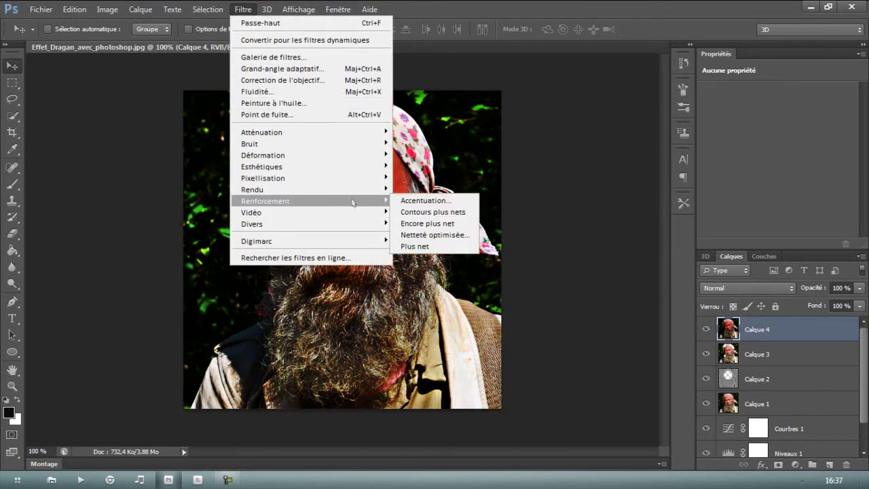
{"action": "left_click", "coordinate": [415, 202]}
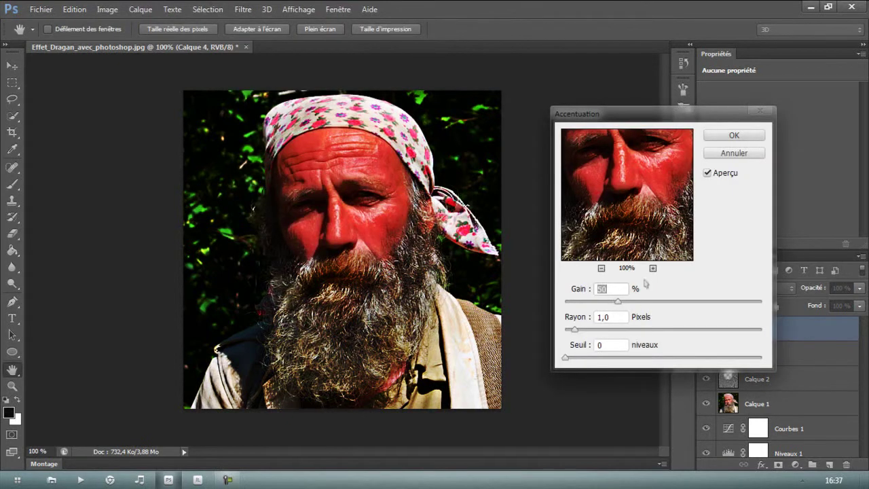
{"action": "type", "text": "81"}
{"action": "key", "text": "Tab"}
{"action": "type", "text": "15,8"}
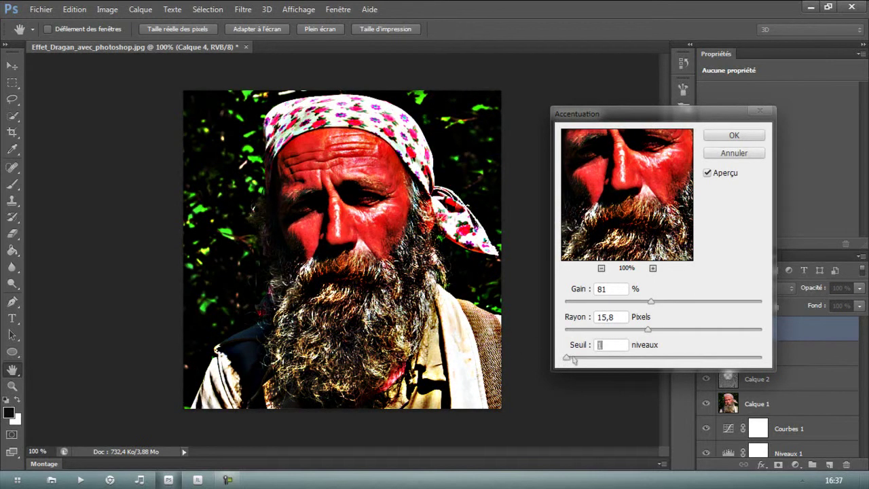
{"action": "mouse_move", "coordinate": [591, 360]}
{"action": "left_mouse_down"}
{"action": "mouse_move", "coordinate": [609, 361]}
{"action": "mouse_move", "coordinate": [583, 358]}
{"action": "left_mouse_up"}
{"action": "key", "text": "Return"}
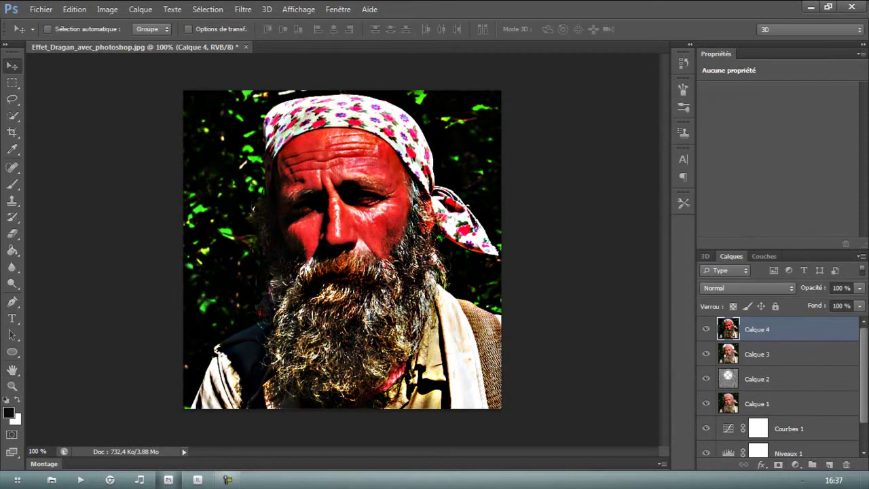
Set the opacity of the sharpened layer Calque 4 to 50 %
{"action": "left_click", "coordinate": [850, 287]}
{"action": "type", "text": "60"}
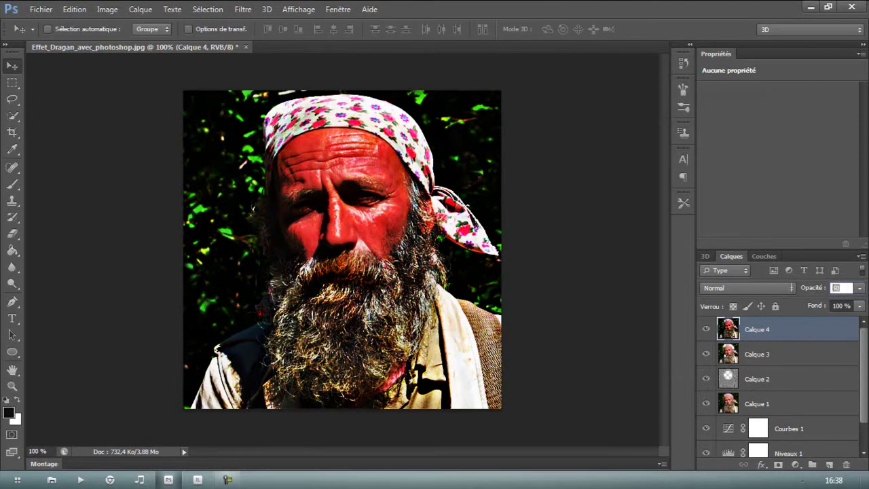
{"action": "key", "text": "Return"}
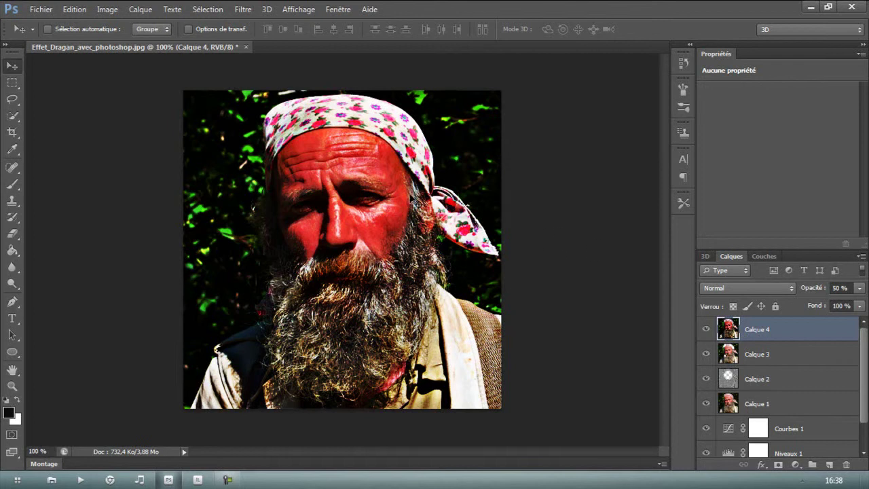
Add a new layer above Calque 4 and fill it entirely with dark green 1f310a using the Paint Bucket
{"action": "key", "text": "g"}
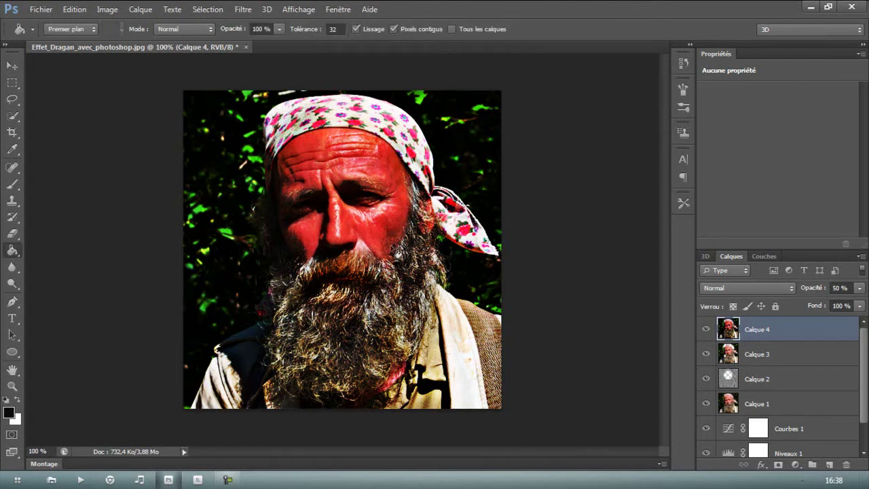
{"action": "left_click", "coordinate": [829, 465]}
{"action": "left_click", "coordinate": [9, 412]}
{"action": "left_click", "coordinate": [620, 377]}
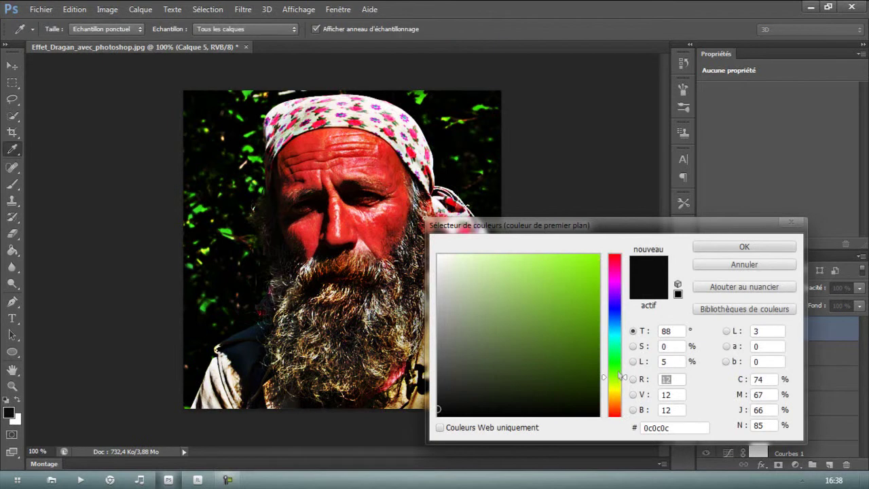
{"action": "left_click_drag", "start_coordinate": [533, 373], "coordinate": [564, 385]}
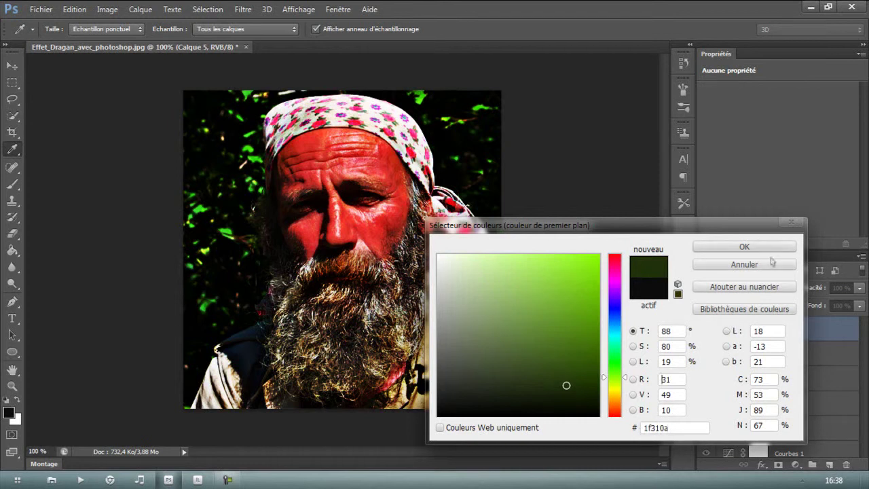
{"action": "left_click", "coordinate": [744, 247]}
{"action": "key", "text": "g"}
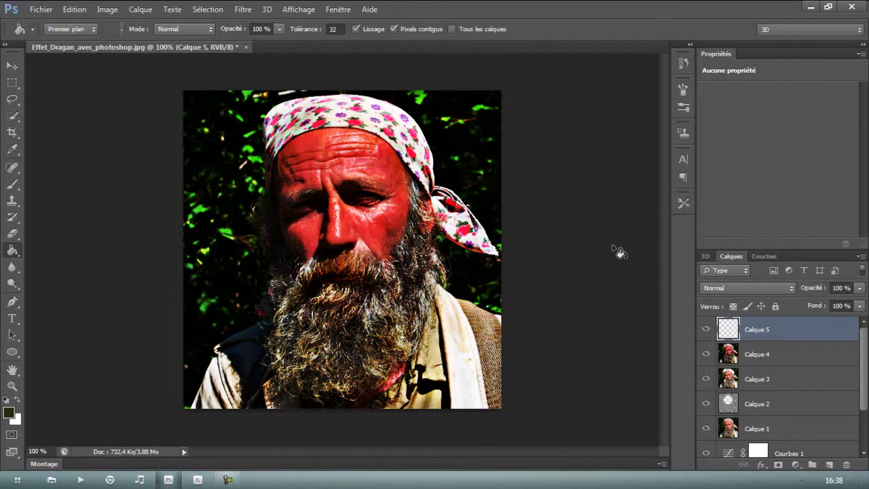
{"action": "left_click", "coordinate": [463, 173]}
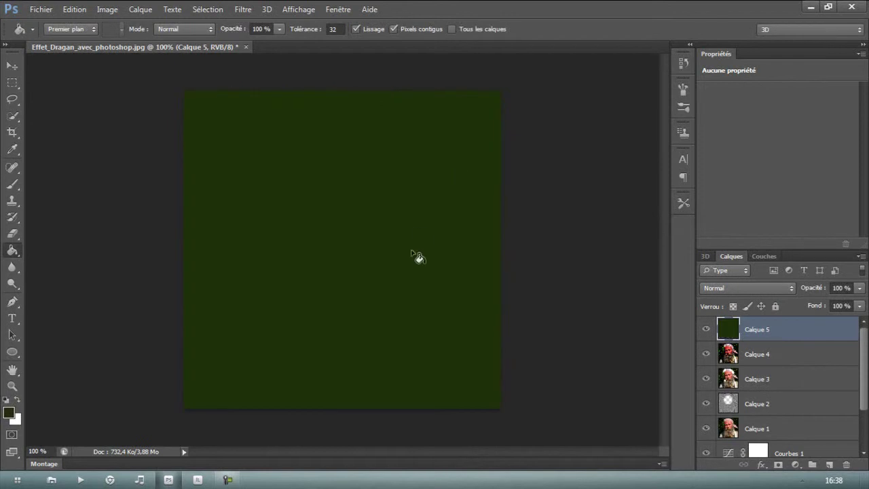
Blend the green layer Calque 5 in Incrustation mode at 30 % opacity
{"action": "left_click", "coordinate": [727, 288]}
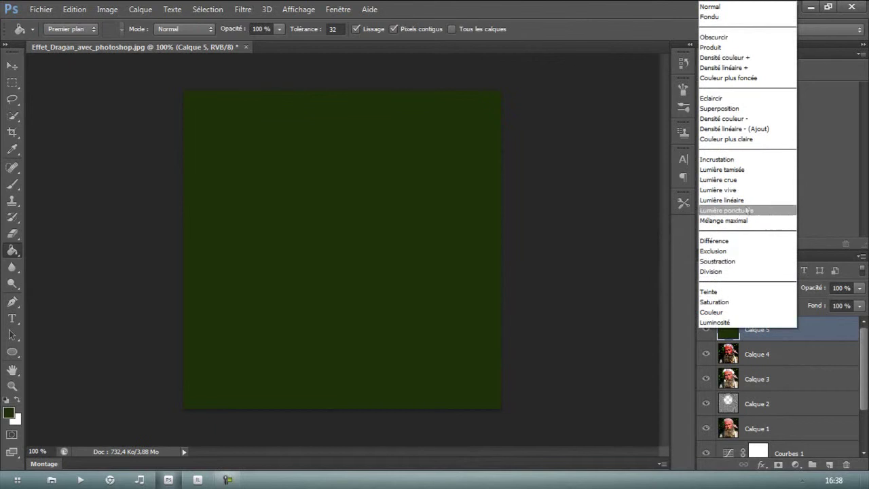
{"action": "left_click", "coordinate": [721, 160]}
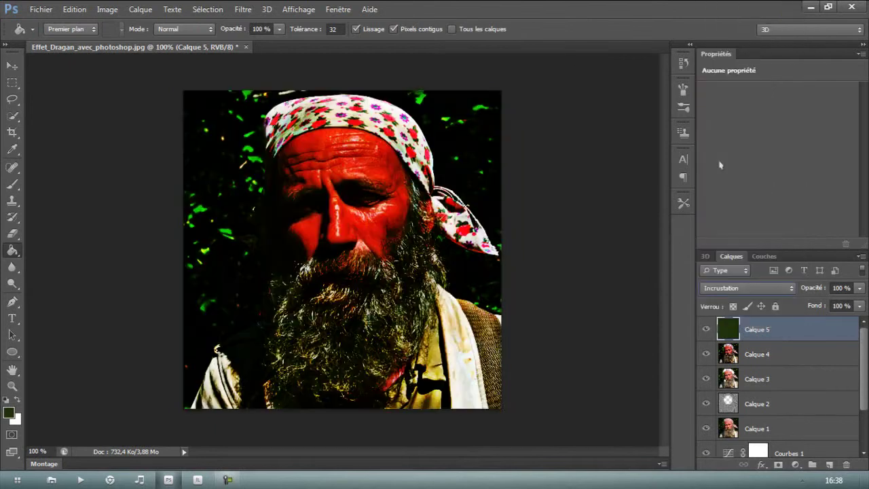
{"action": "double_click", "coordinate": [850, 288]}
{"action": "type", "text": "30"}
{"action": "key", "text": "Return"}
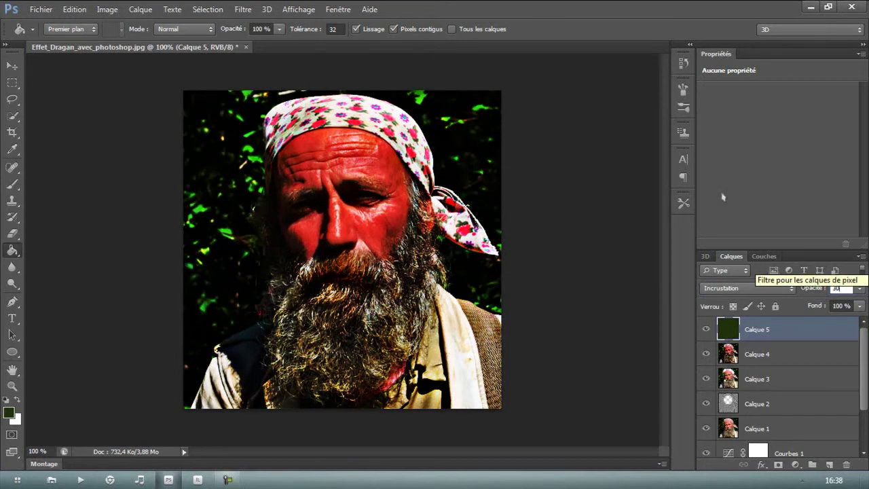
Set the opacity of the sharpened layer Calque 4 to 35 % and reselect Calque 5
{"action": "left_click", "coordinate": [790, 355]}
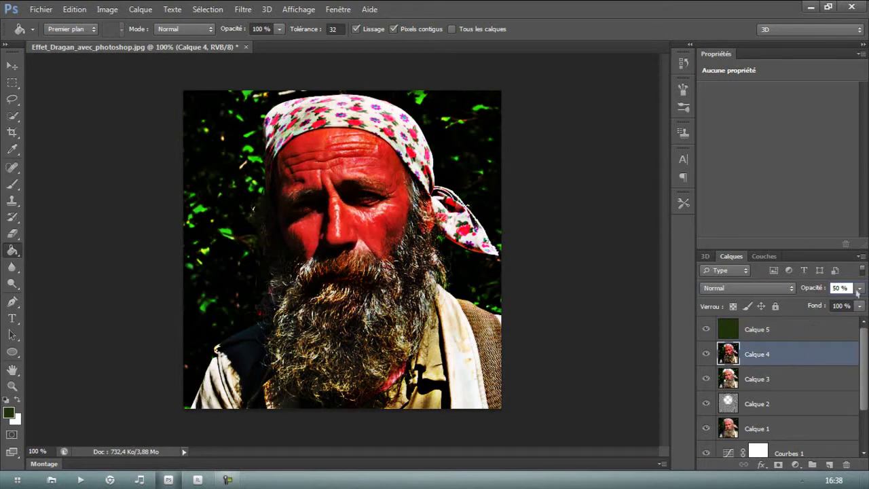
{"action": "left_click_drag", "start_coordinate": [848, 287], "coordinate": [830, 288]}
{"action": "type", "text": "35"}
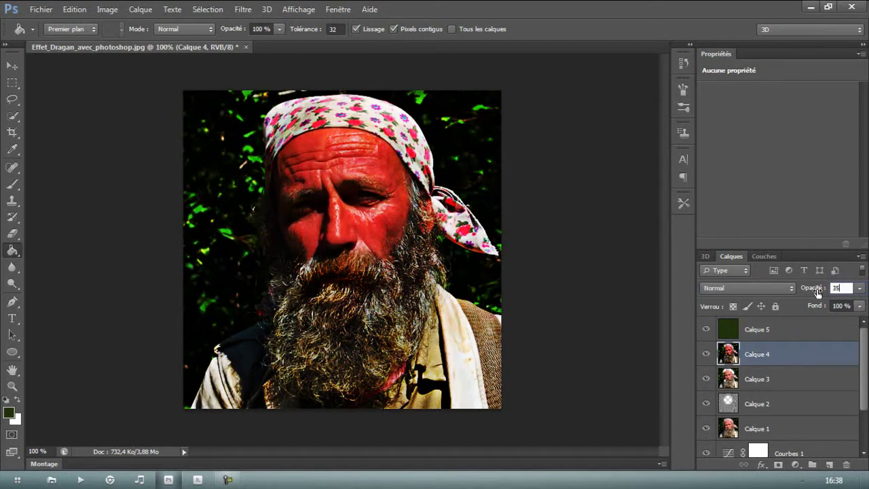
{"action": "left_click", "coordinate": [790, 330]}
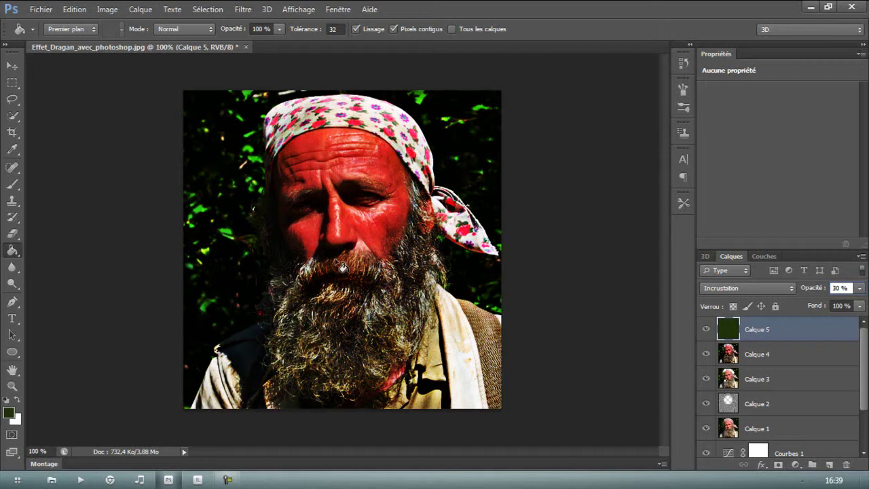
Export the portrait for the web as a JPEG to the desktop, replacing the existing Effet_Dragan_avec_photoshop.jpg
{"action": "left_click", "coordinate": [41, 10]}
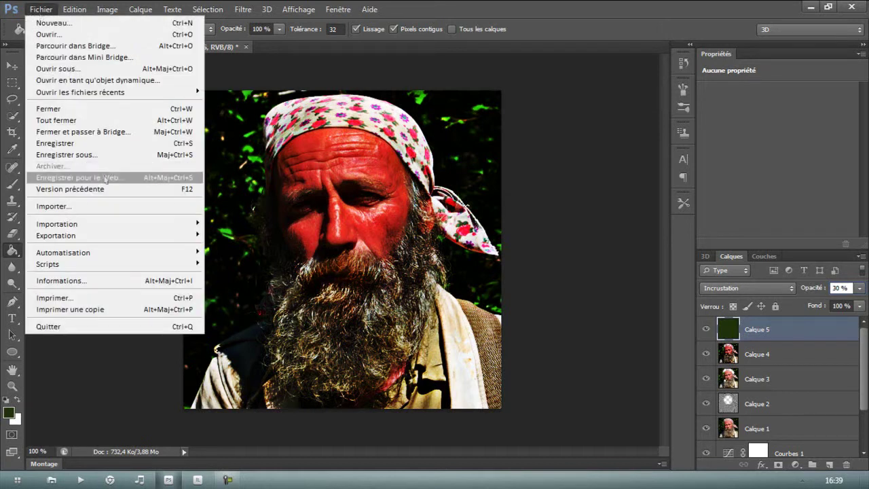
{"action": "left_click", "coordinate": [104, 178]}
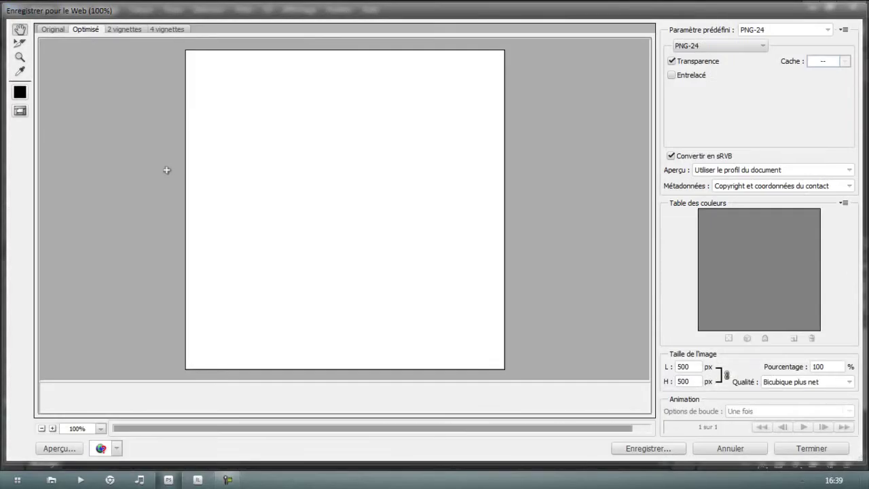
{"action": "left_click", "coordinate": [682, 45]}
{"action": "left_click", "coordinate": [682, 65]}
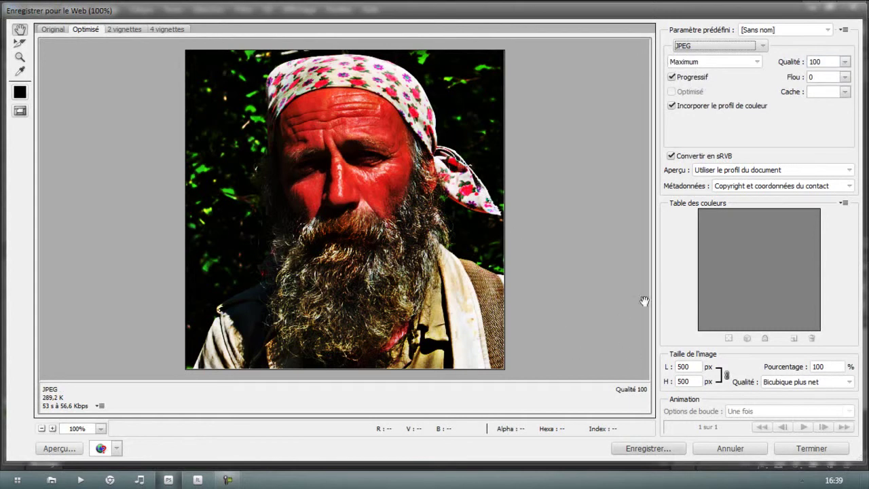
{"action": "left_click", "coordinate": [652, 450]}
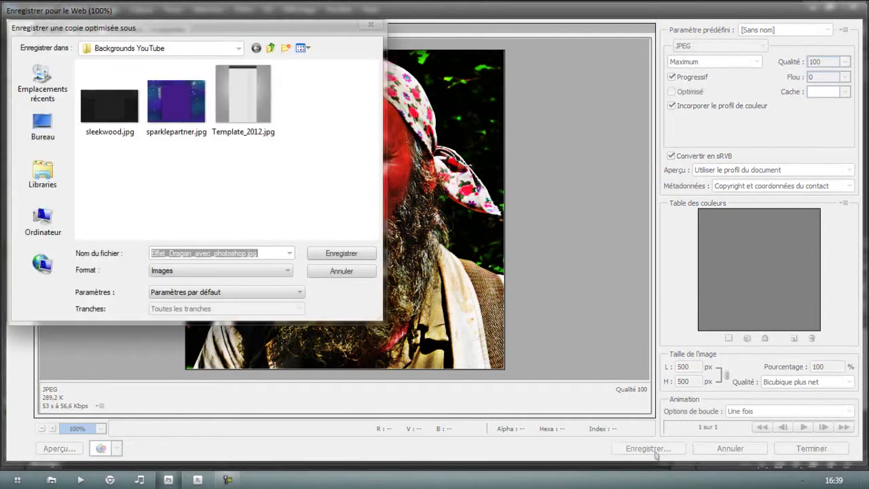
{"action": "left_click", "coordinate": [68, 133]}
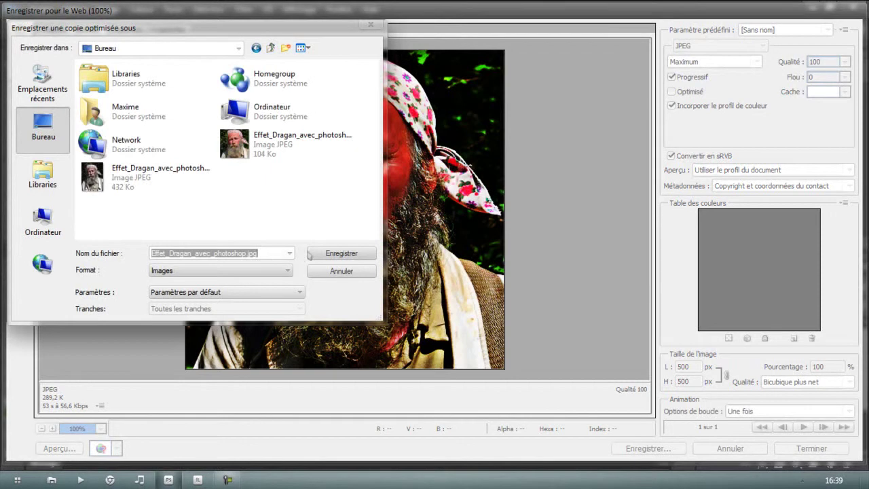
{"action": "left_click", "coordinate": [331, 258]}
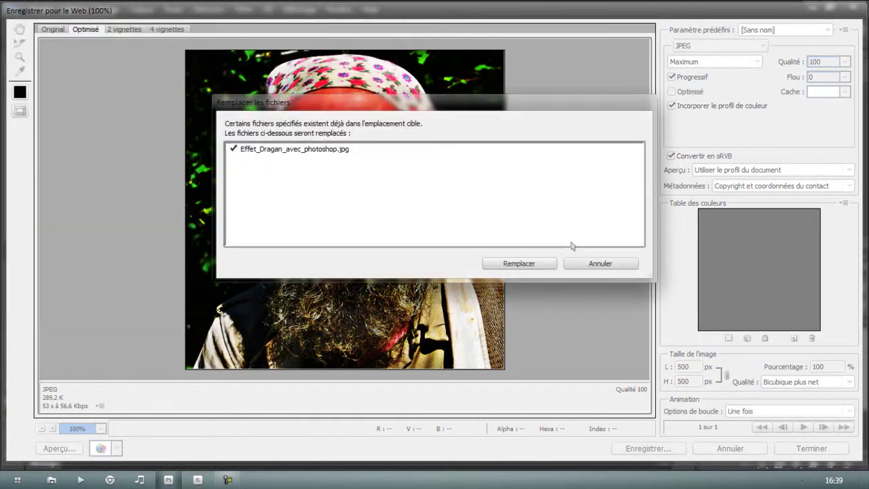
{"action": "left_click", "coordinate": [520, 263]}
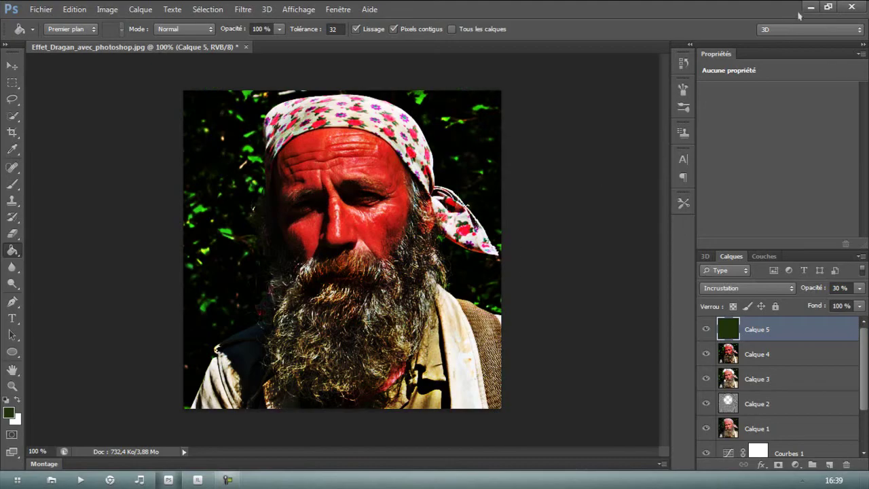
Switch to the desktop and compare the exported Effet_Dragan_avec_photoshop.jpg with Effet_Dragan_avec_photoshop_18.jpg in the Windows photo viewer
{"action": "left_click", "coordinate": [804, 9]}
{"action": "double_click", "coordinate": [23, 223]}
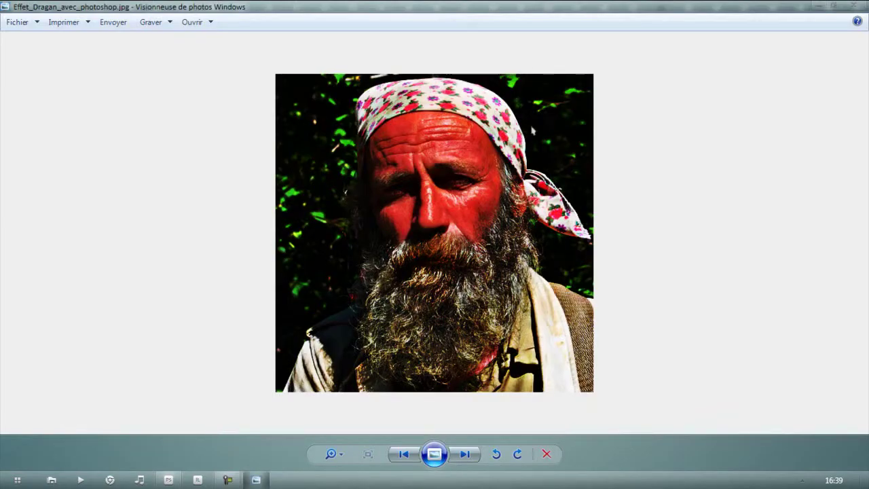
{"action": "left_click", "coordinate": [816, 6]}
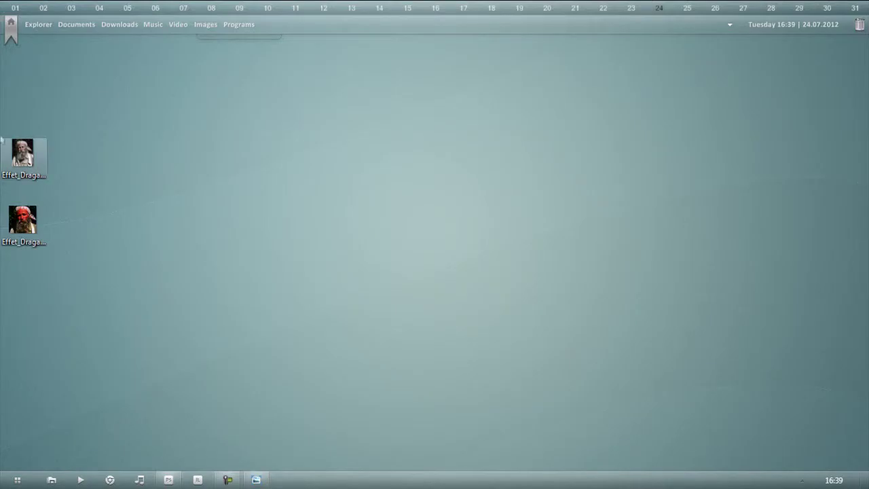
{"action": "left_click", "coordinate": [24, 224]}
{"action": "left_click", "coordinate": [24, 155]}
{"action": "left_click", "coordinate": [26, 222]}
{"action": "key", "text": "Return"}
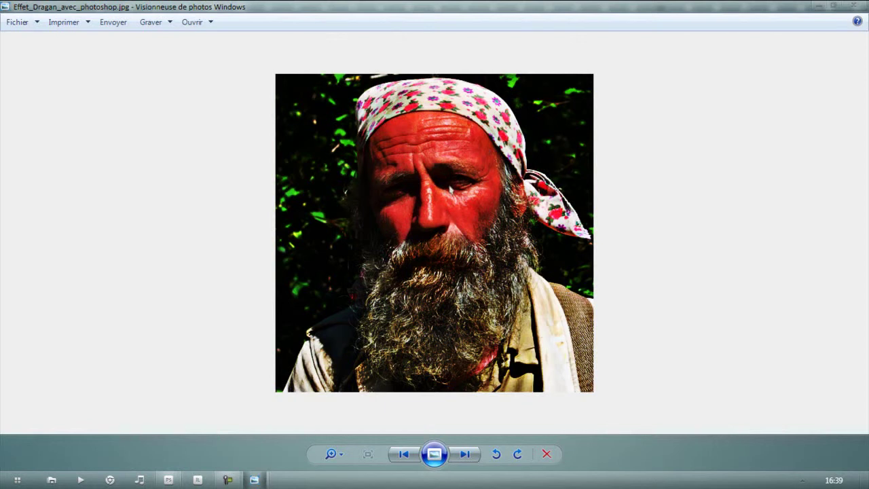
{"action": "left_click", "coordinate": [821, 6]}
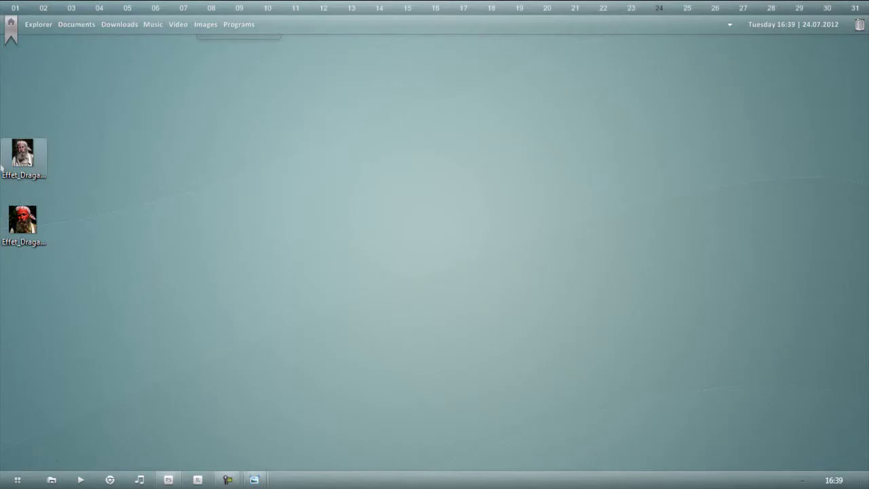
{"action": "key", "text": "Return"}
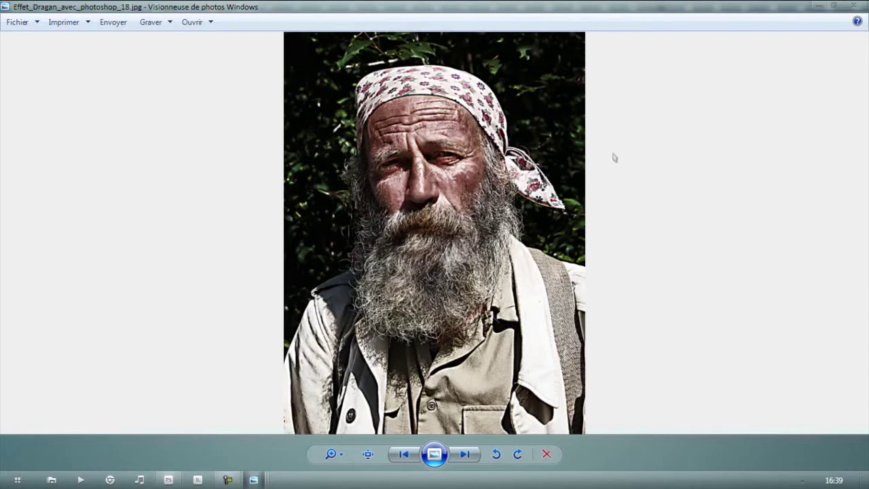
{"action": "left_click", "coordinate": [853, 5]}
{"action": "double_click", "coordinate": [21, 216]}
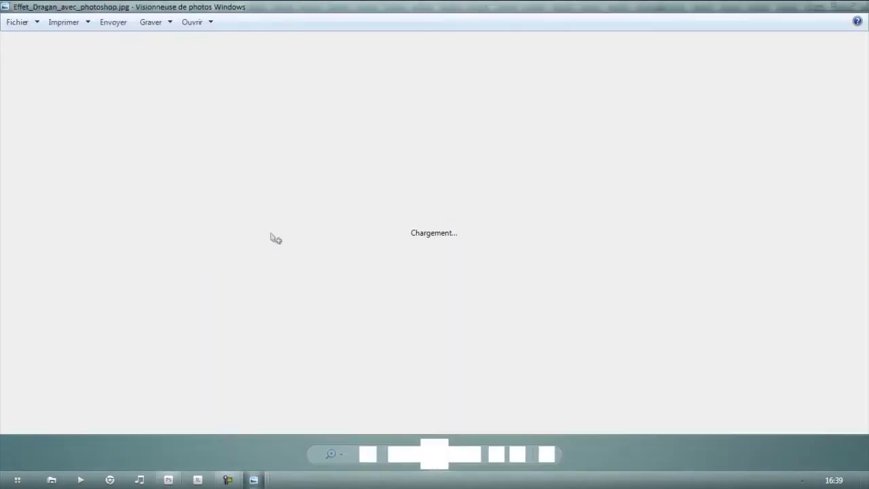